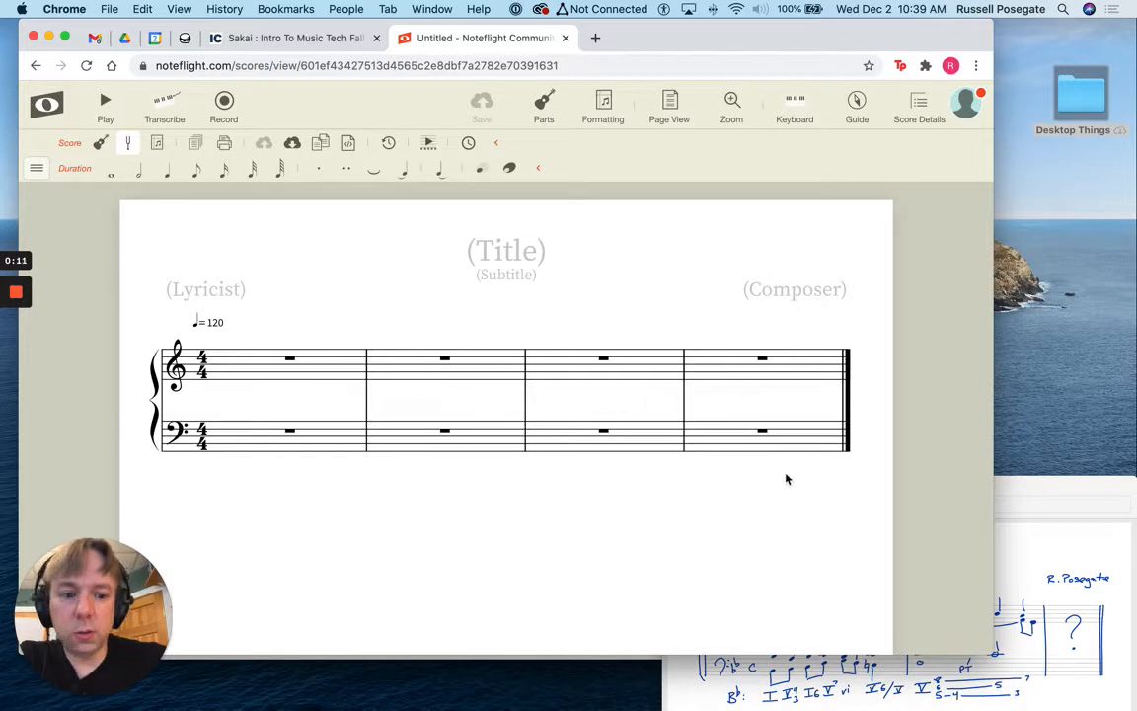
Delete the fourth measure from both staves of the score
{"action": "left_click", "coordinate": [795, 369]}
{"action": "left_click", "coordinate": [792, 436], "text": "shift"}
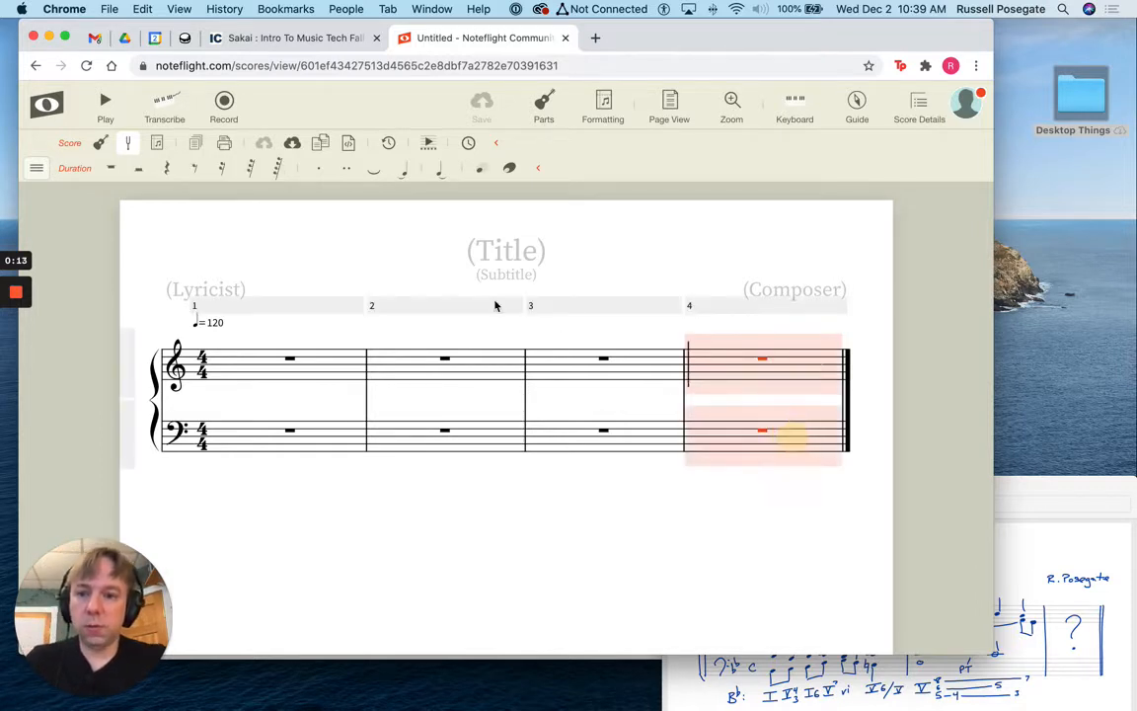
{"action": "left_click", "coordinate": [36, 168]}
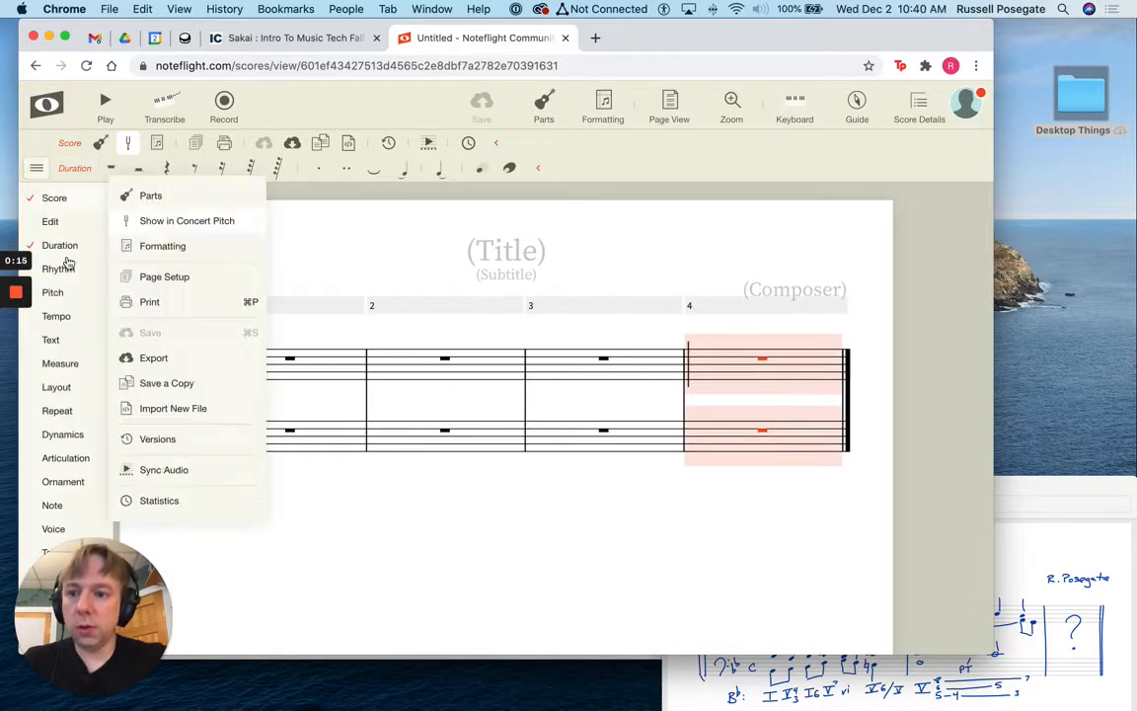
{"action": "mouse_move", "coordinate": [60, 363]}
{"action": "left_click", "coordinate": [180, 251]}
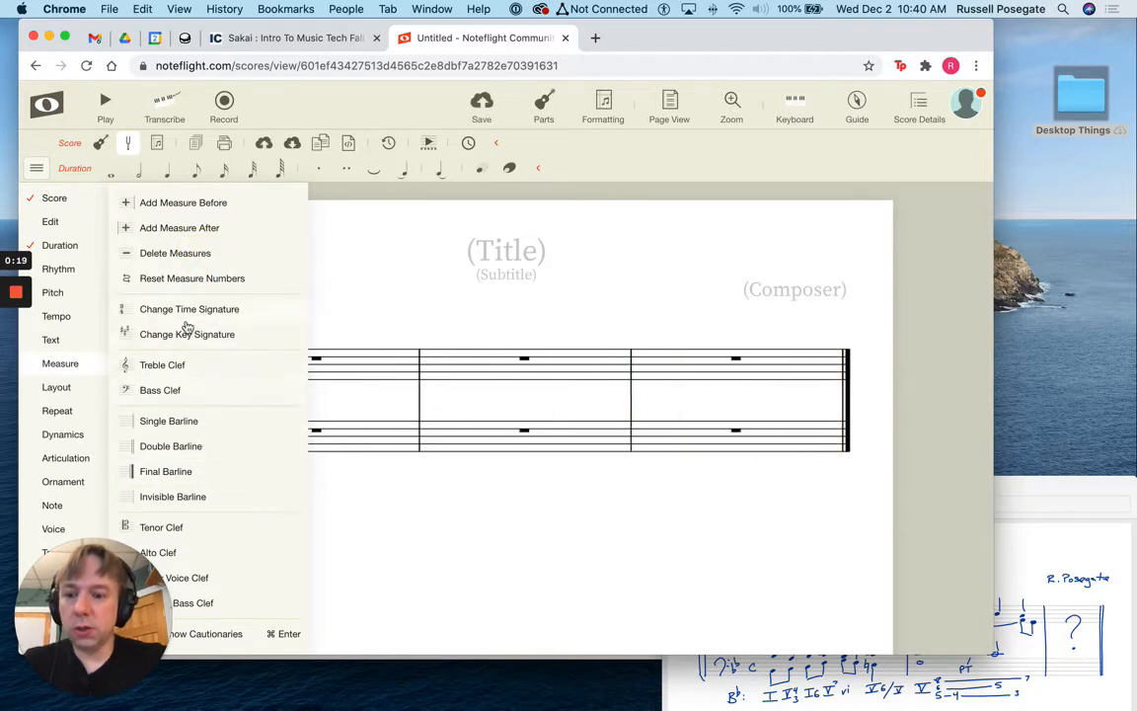
Add the Pitch, Rhythm and Measure tool groups to the tools displayed above the score
{"action": "mouse_move", "coordinate": [55, 342]}
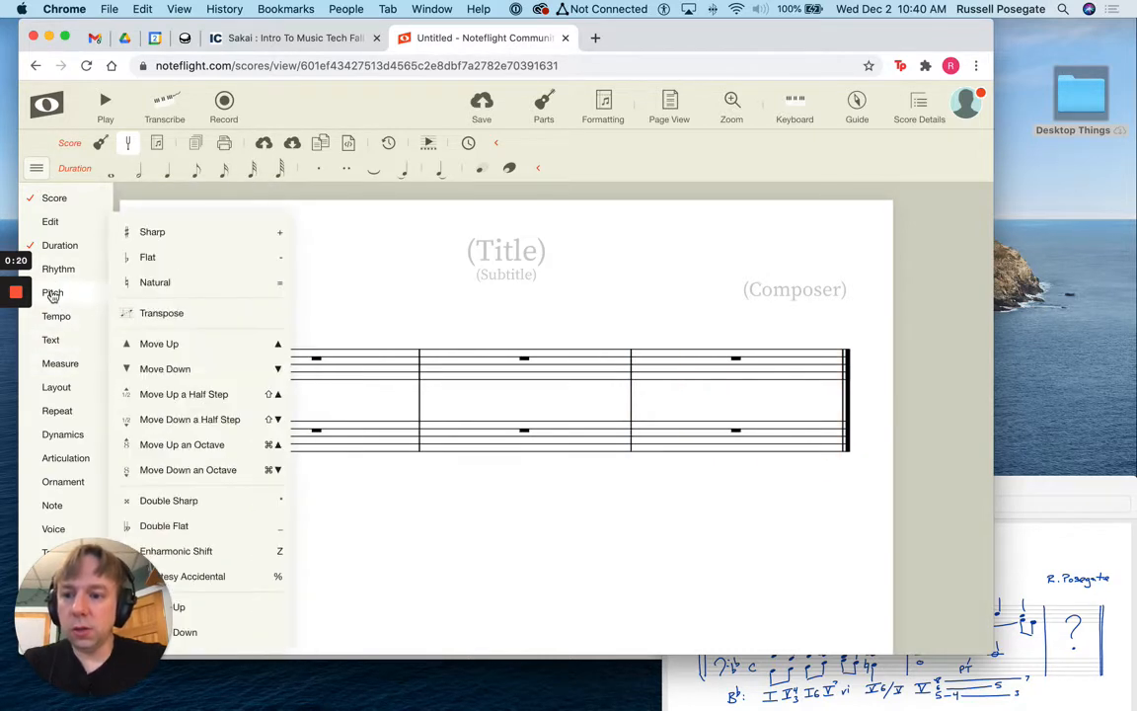
{"action": "left_click", "coordinate": [53, 292]}
{"action": "left_click", "coordinate": [57, 270]}
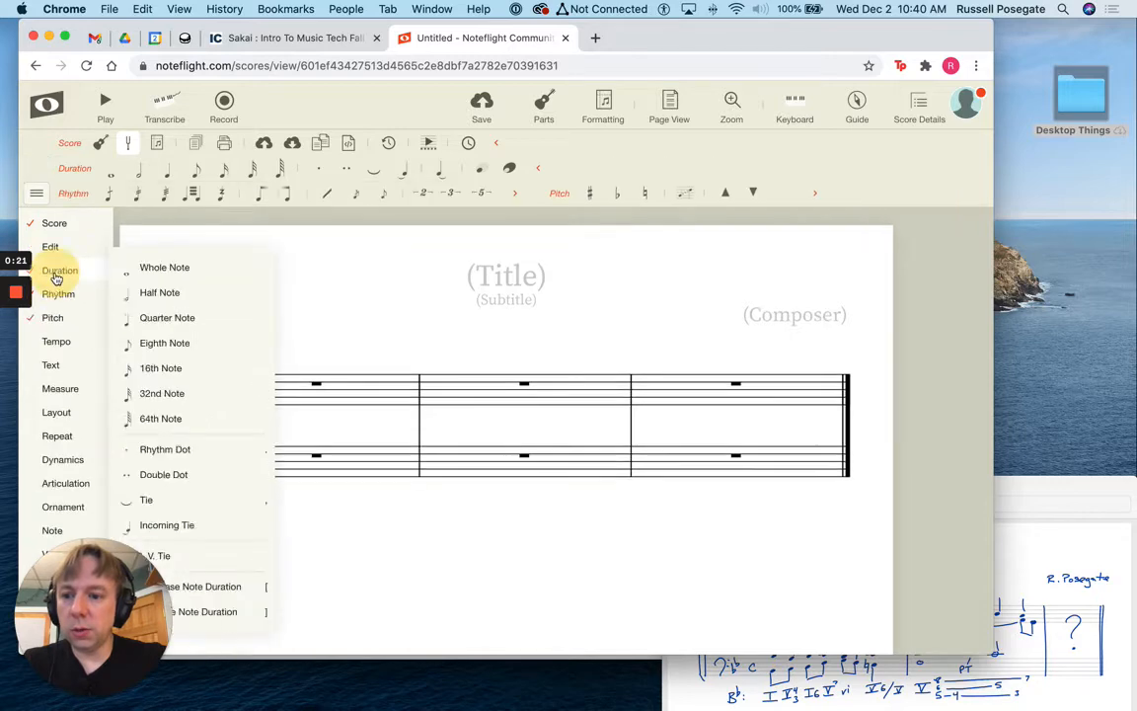
{"action": "left_click", "coordinate": [65, 398]}
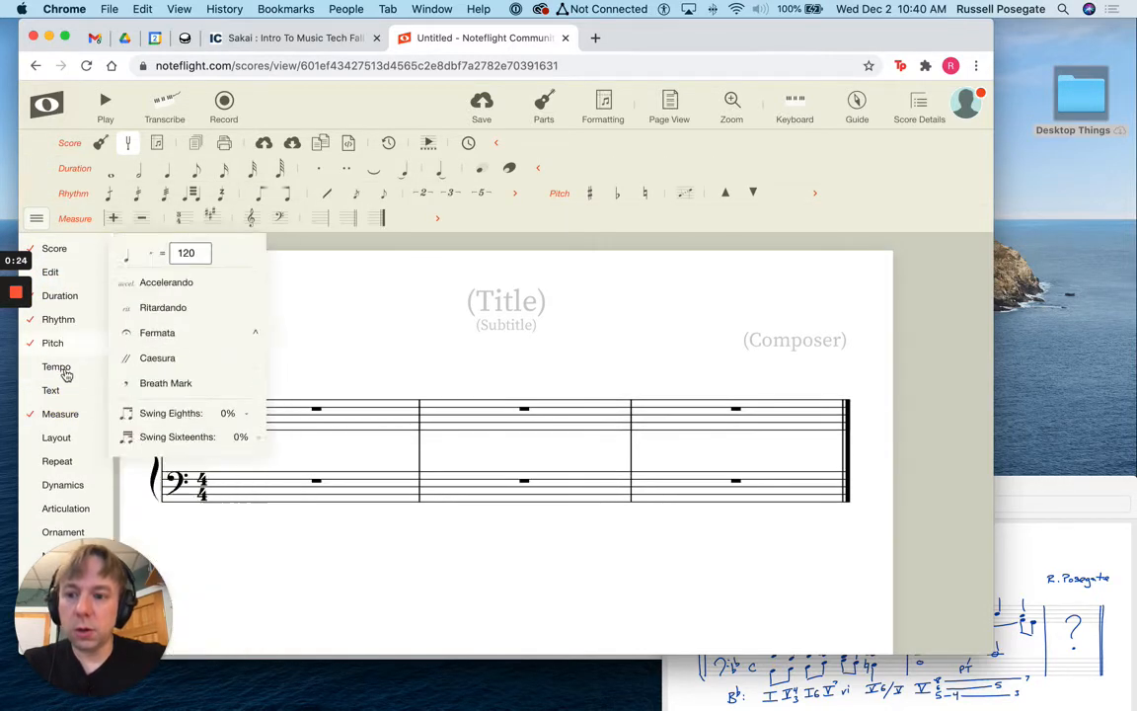
{"action": "left_click", "coordinate": [671, 282]}
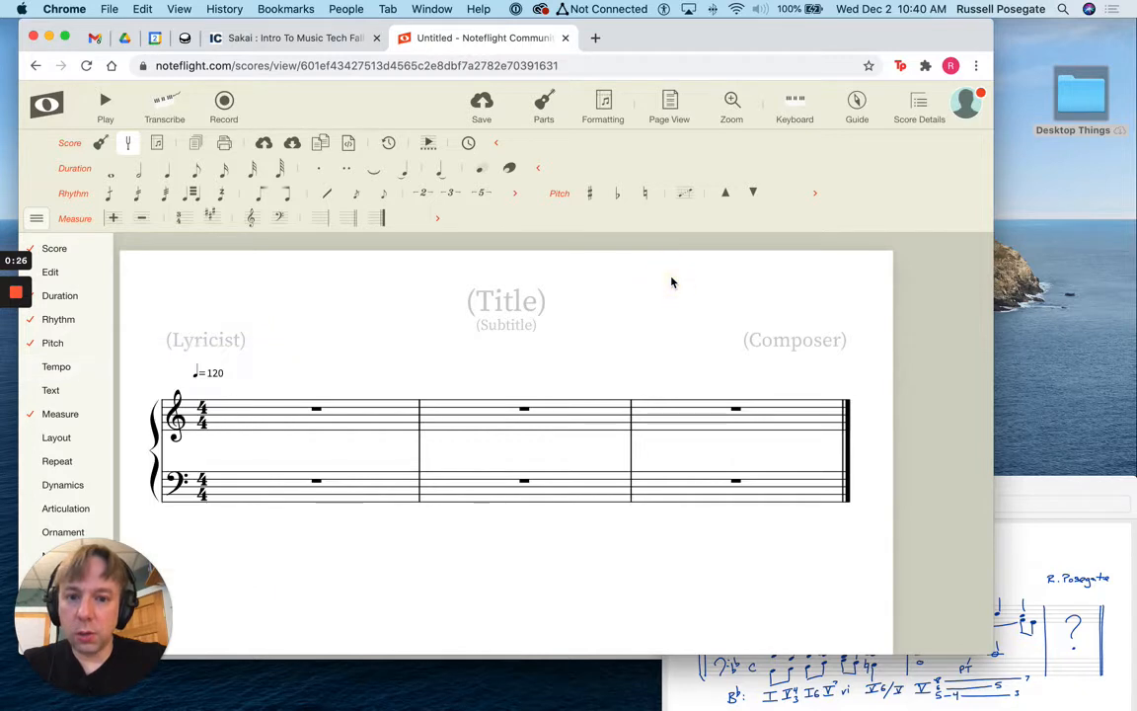
{"action": "left_click", "coordinate": [35, 218]}
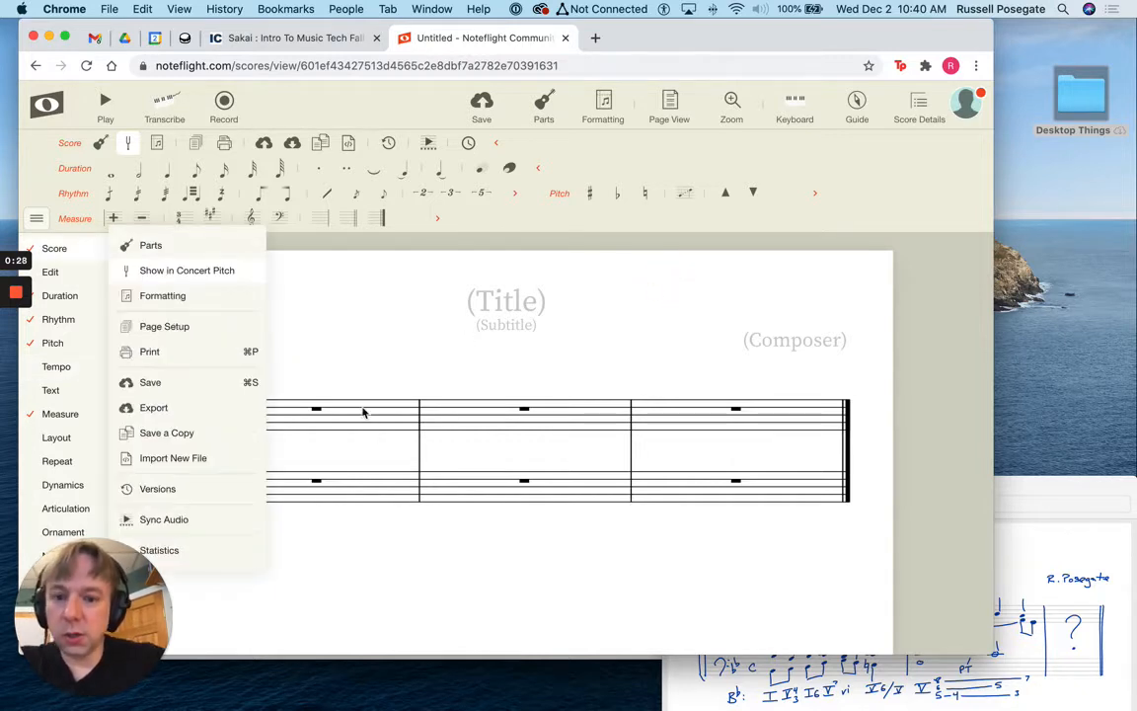
{"action": "left_click", "coordinate": [347, 426]}
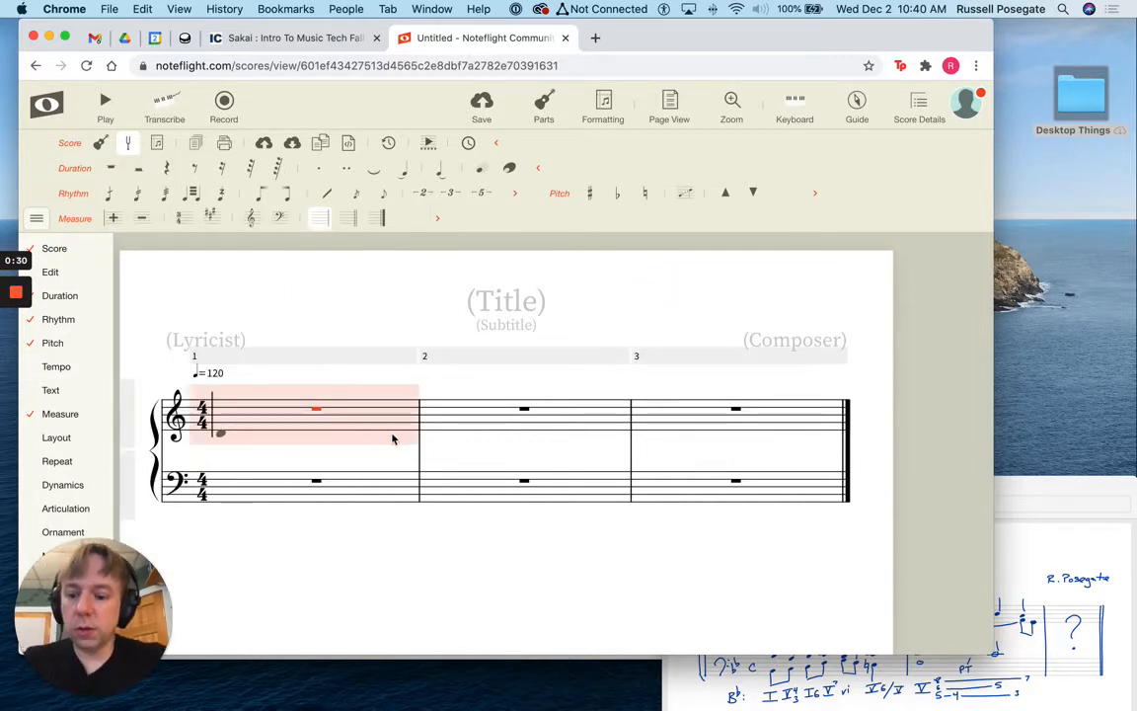
{"action": "left_click", "coordinate": [301, 355]}
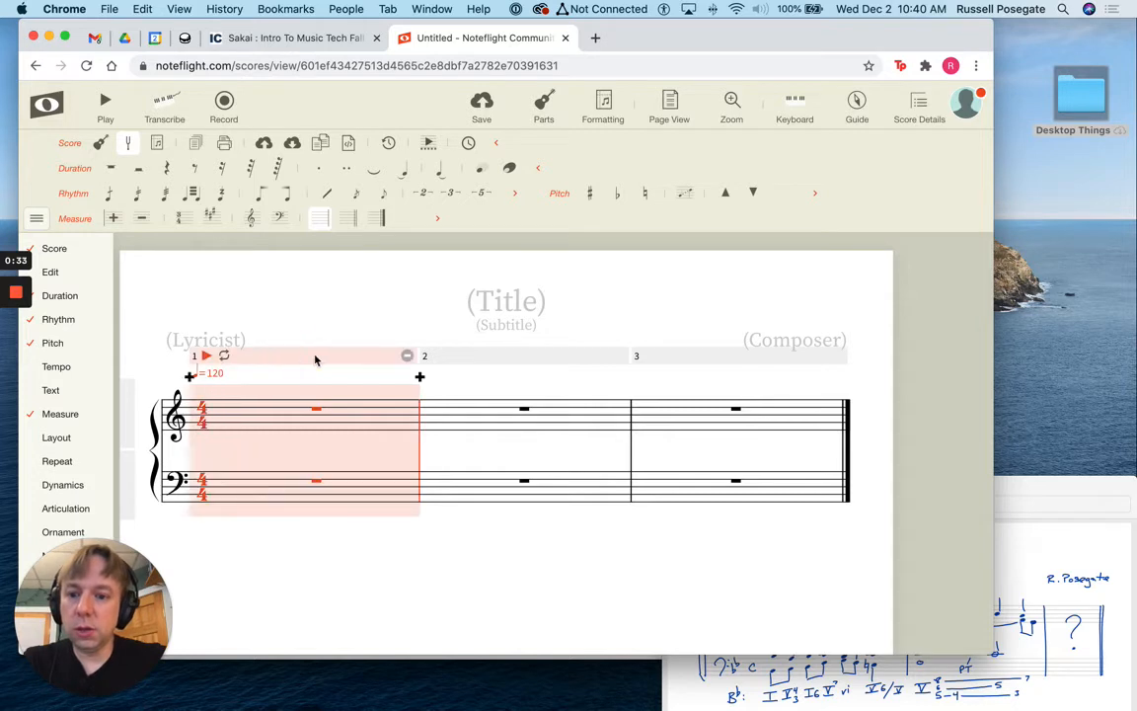
{"action": "left_click", "coordinate": [730, 356], "text": "shift"}
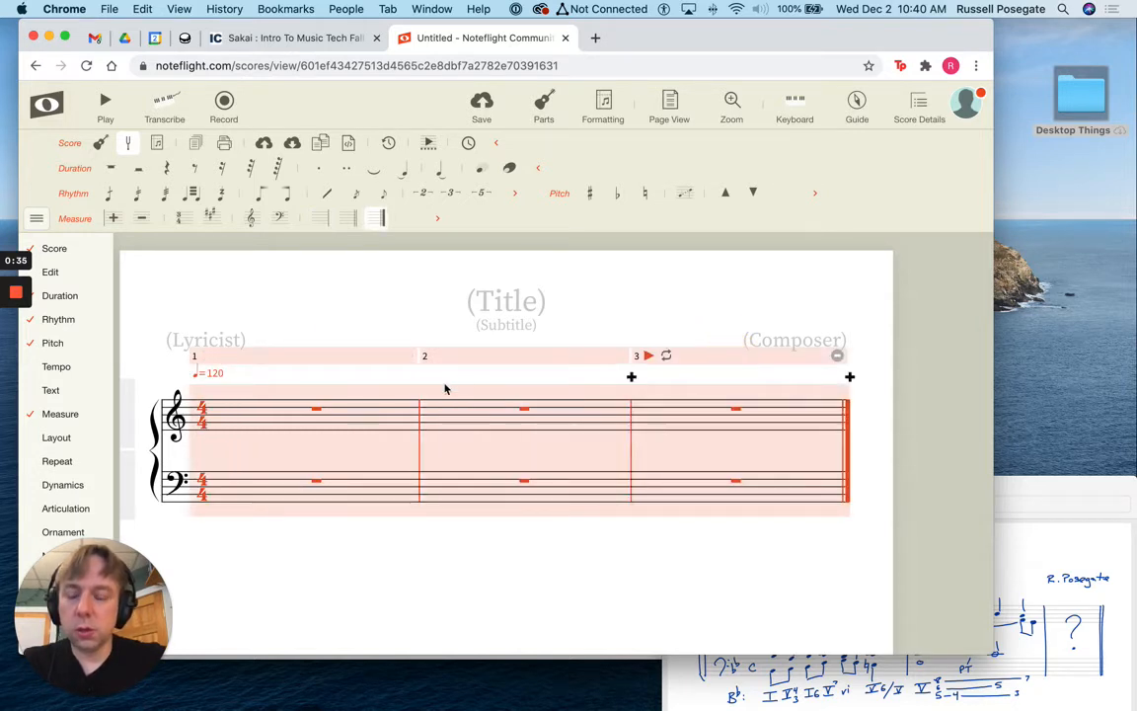
{"action": "left_click", "coordinate": [329, 297]}
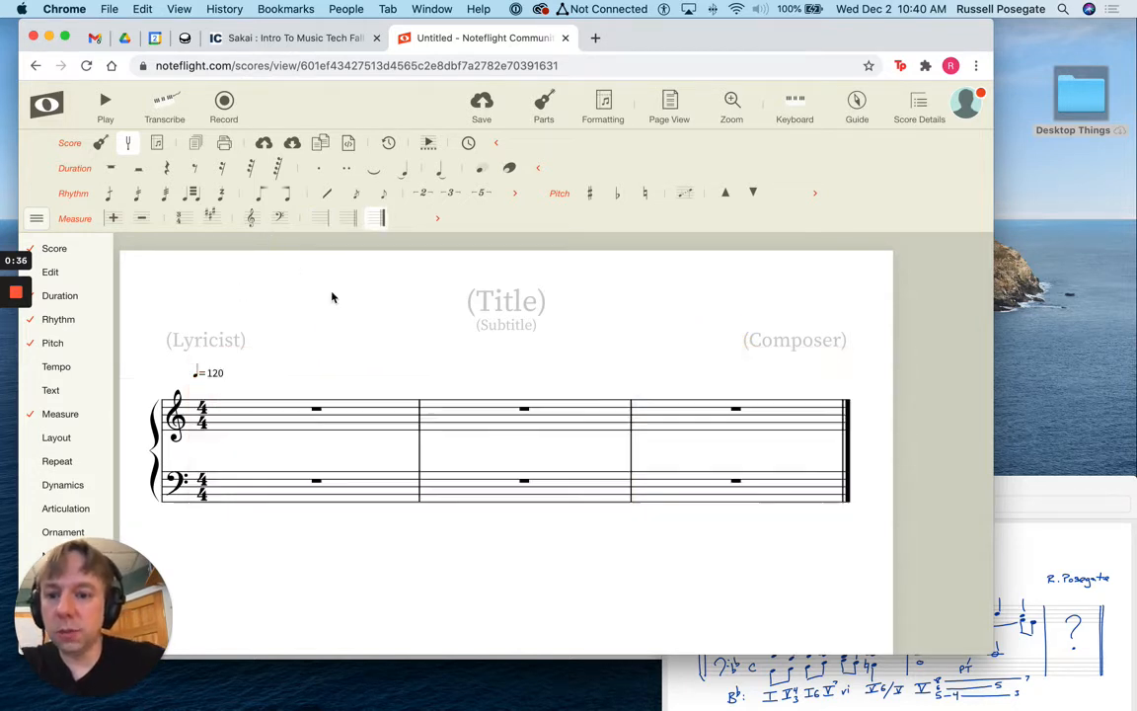
Change the key signature of all three measures to Bb major
{"action": "left_click", "coordinate": [299, 408]}
{"action": "left_click", "coordinate": [299, 357]}
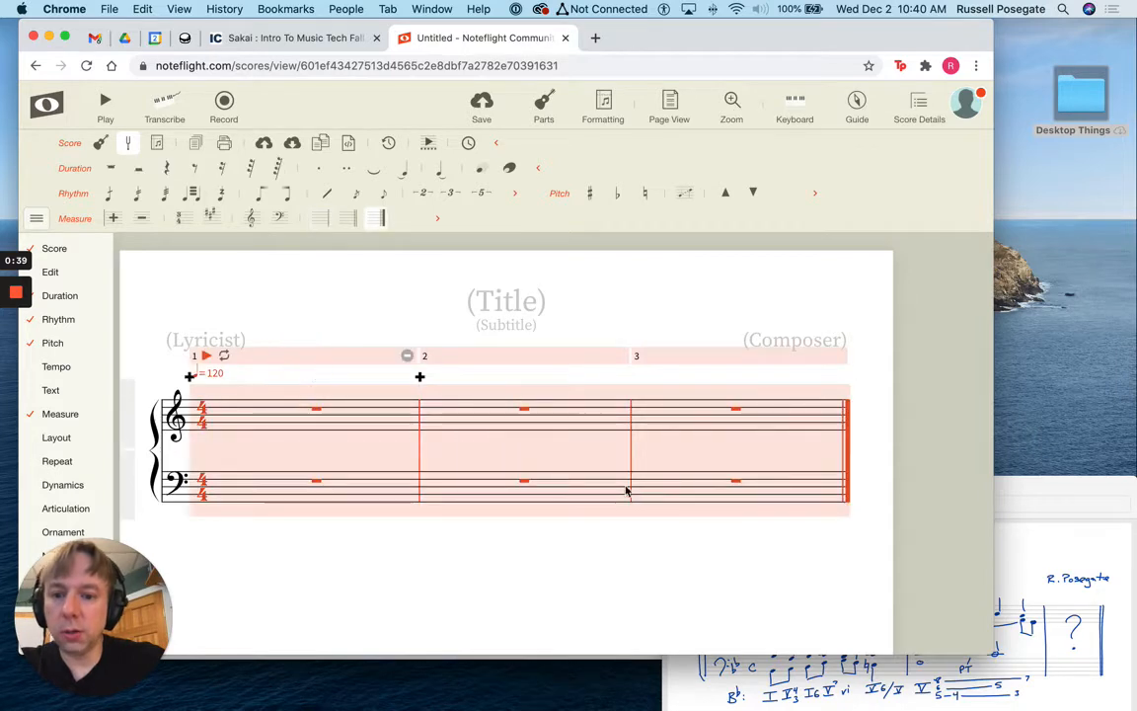
{"action": "left_click", "coordinate": [209, 214]}
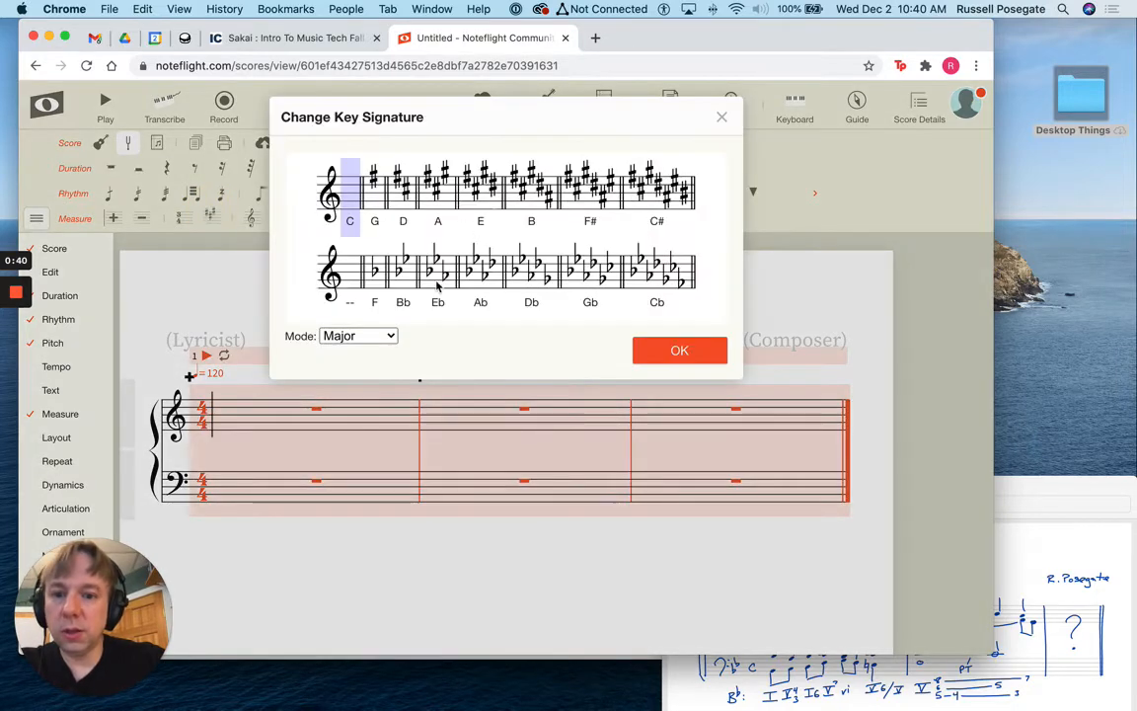
{"action": "left_click", "coordinate": [402, 274]}
{"action": "left_click", "coordinate": [659, 354]}
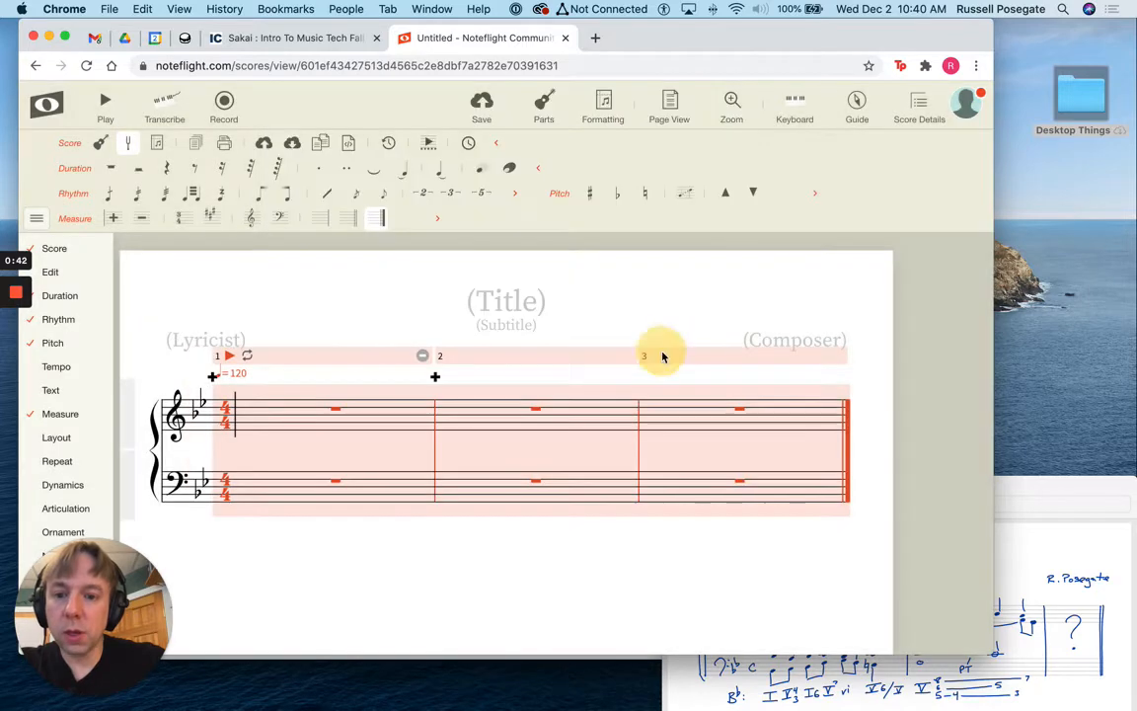
{"action": "left_click", "coordinate": [299, 578]}
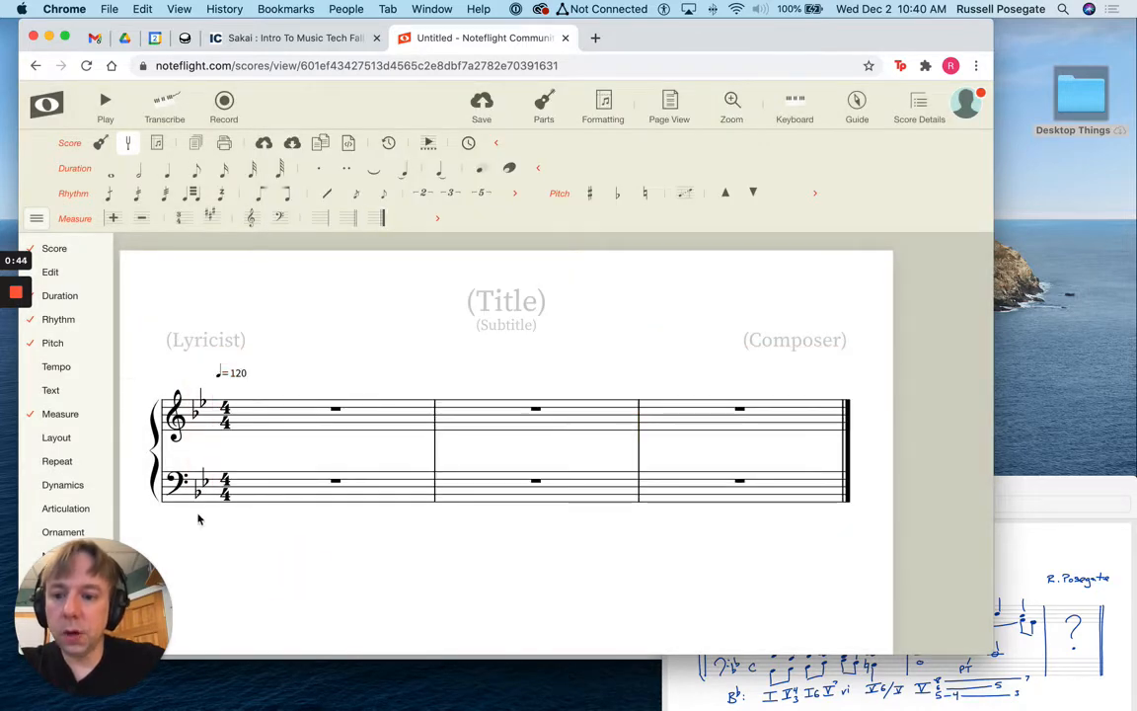
Check the heading of the handwritten exercise PDF and enter "Theory HW 1" in the score's lyricist field
{"action": "left_click", "coordinate": [227, 341]}
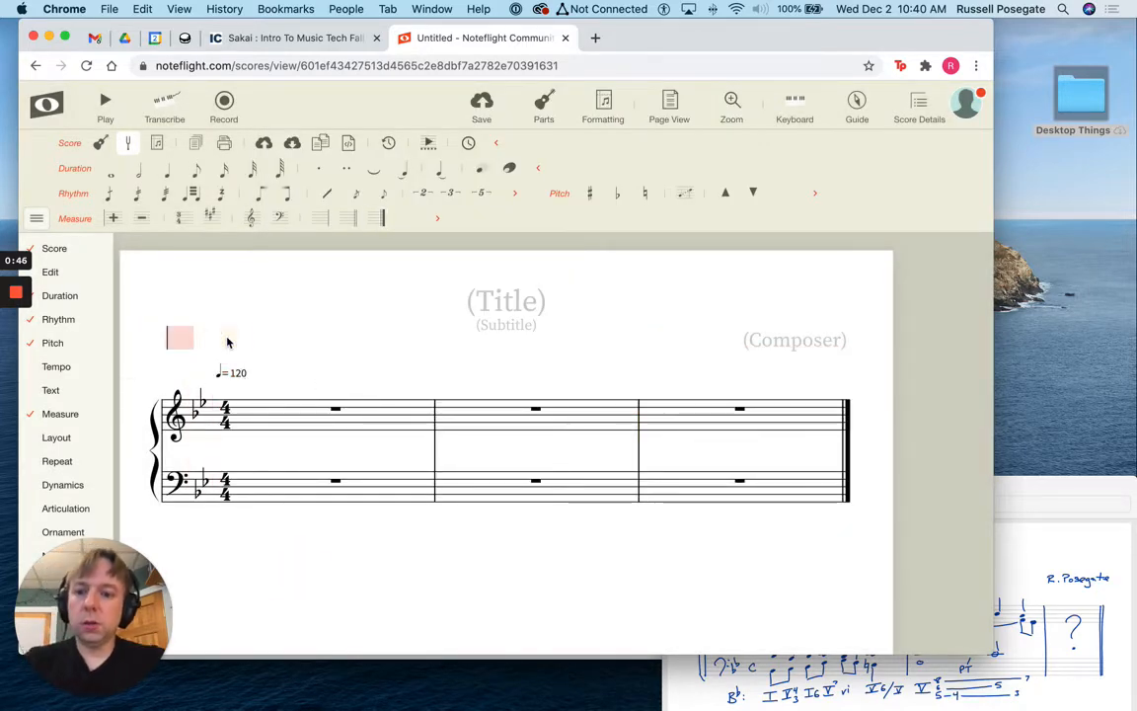
{"action": "left_click", "coordinate": [1079, 563]}
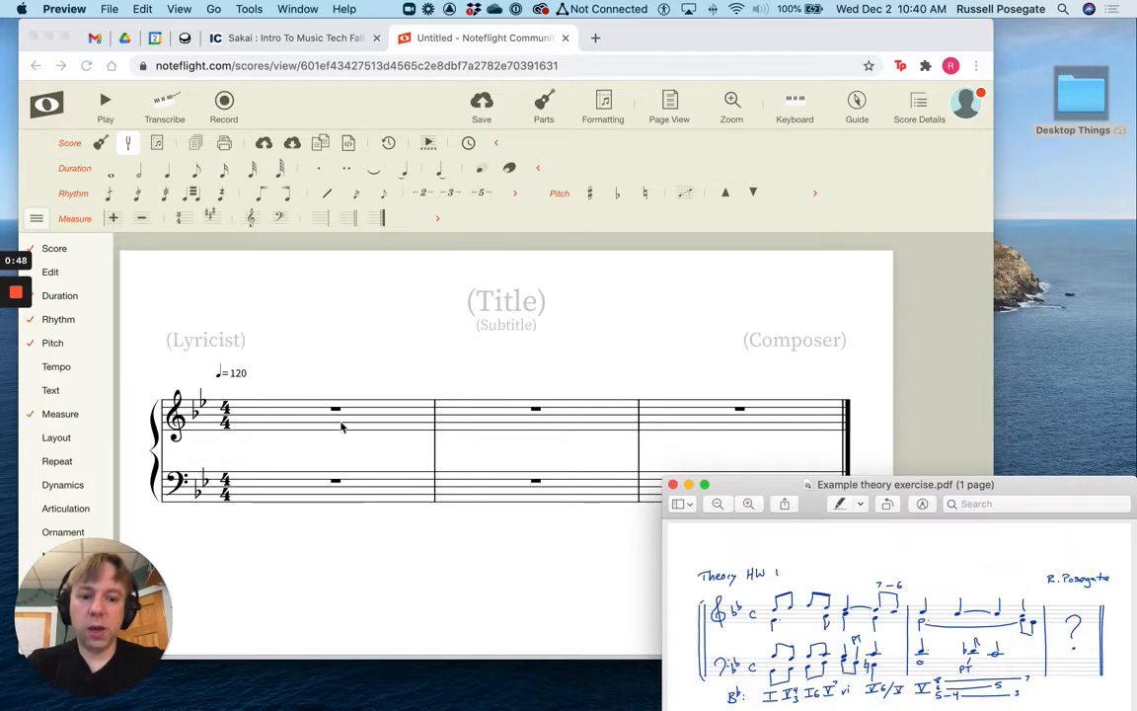
{"action": "left_click", "coordinate": [196, 338]}
{"action": "left_click", "coordinate": [198, 339]}
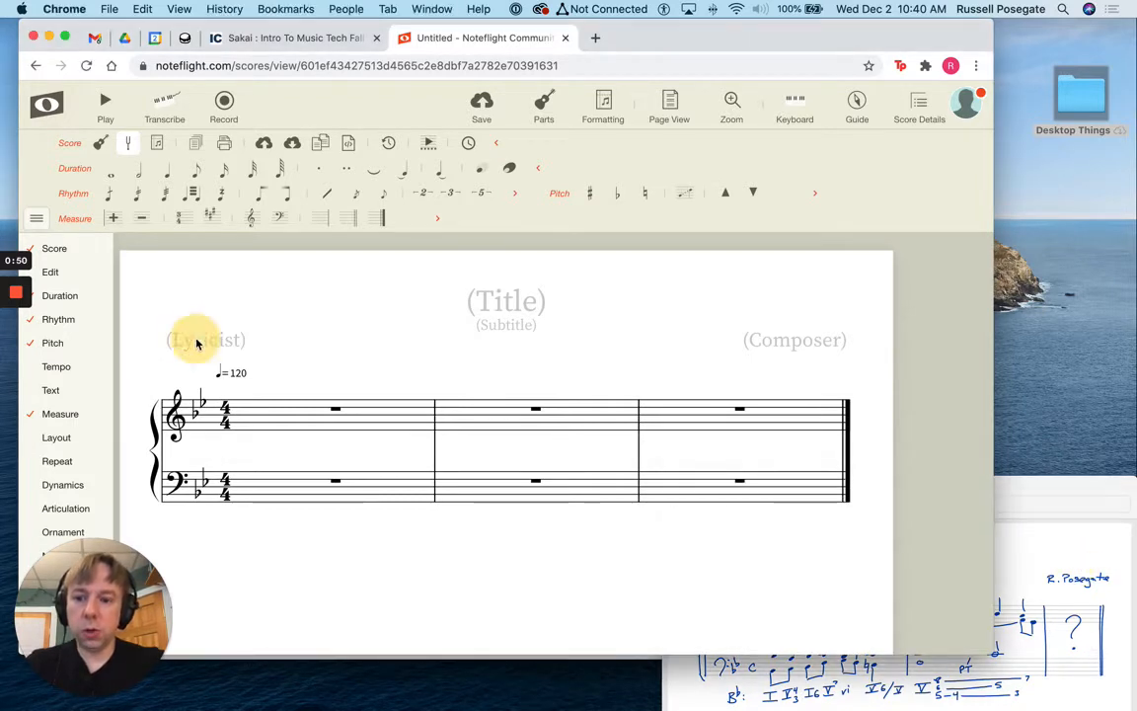
{"action": "left_click", "coordinate": [196, 340]}
{"action": "type", "text": "Theory"}
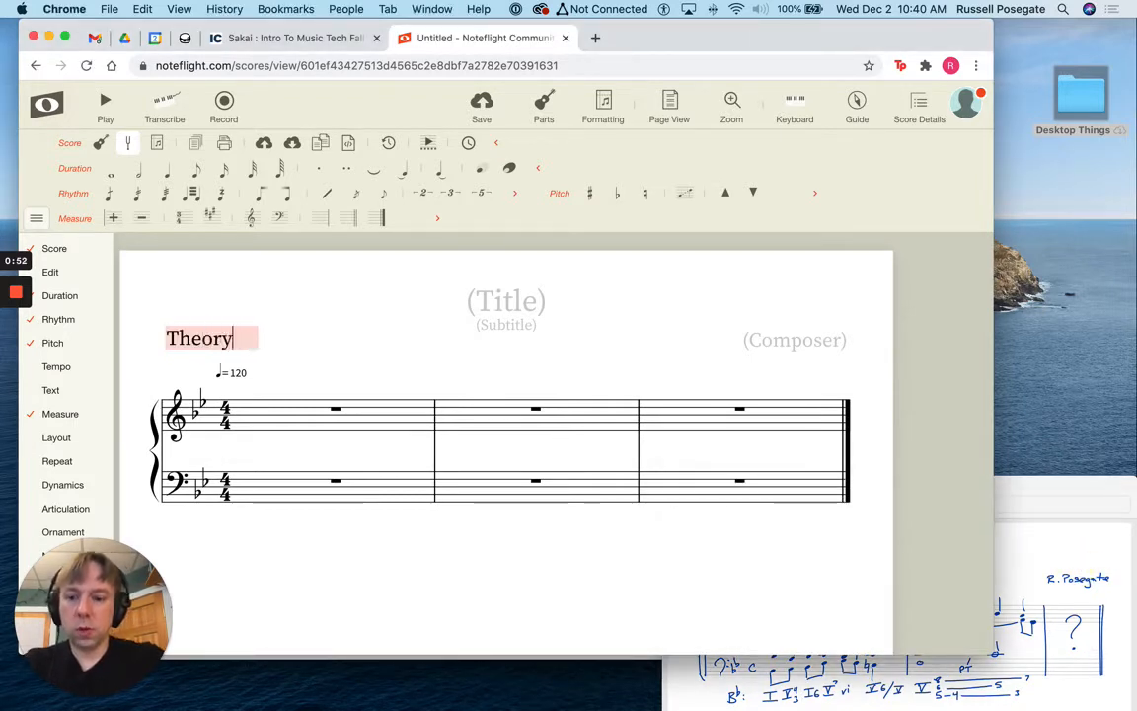
{"action": "type", "text": " HW 1"}
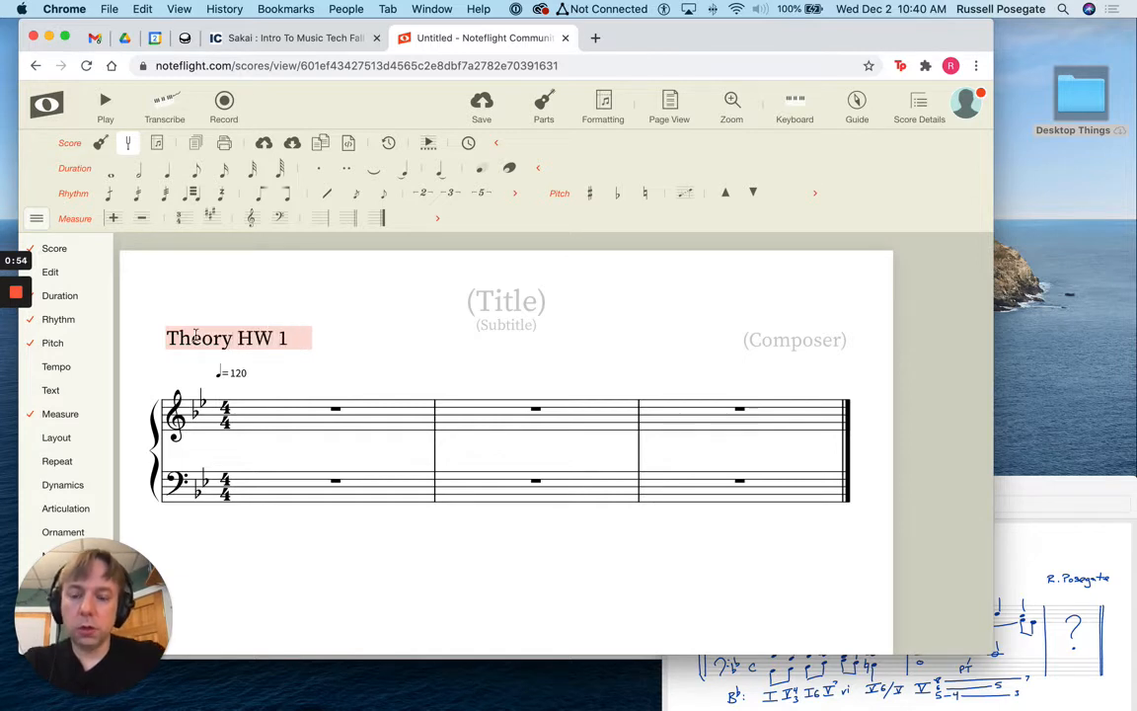
Enter the composer's name in the score's composer field
{"action": "left_click", "coordinate": [815, 342]}
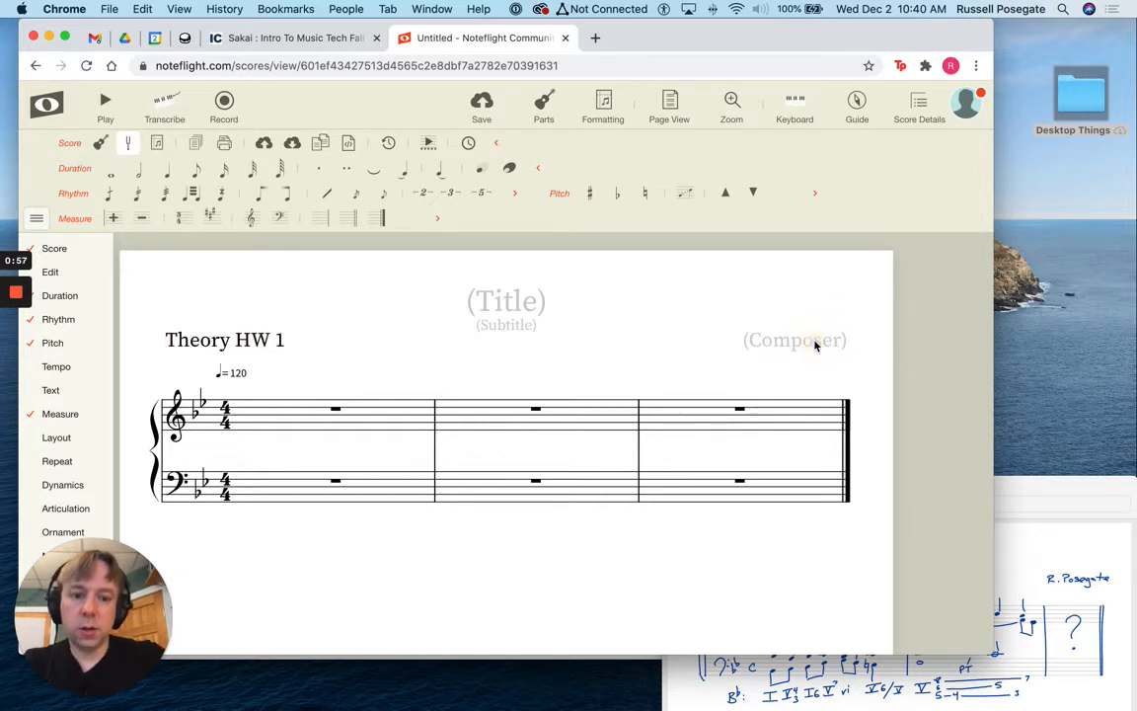
{"action": "left_click", "coordinate": [815, 344]}
{"action": "type", "text": "R. Posegate"}
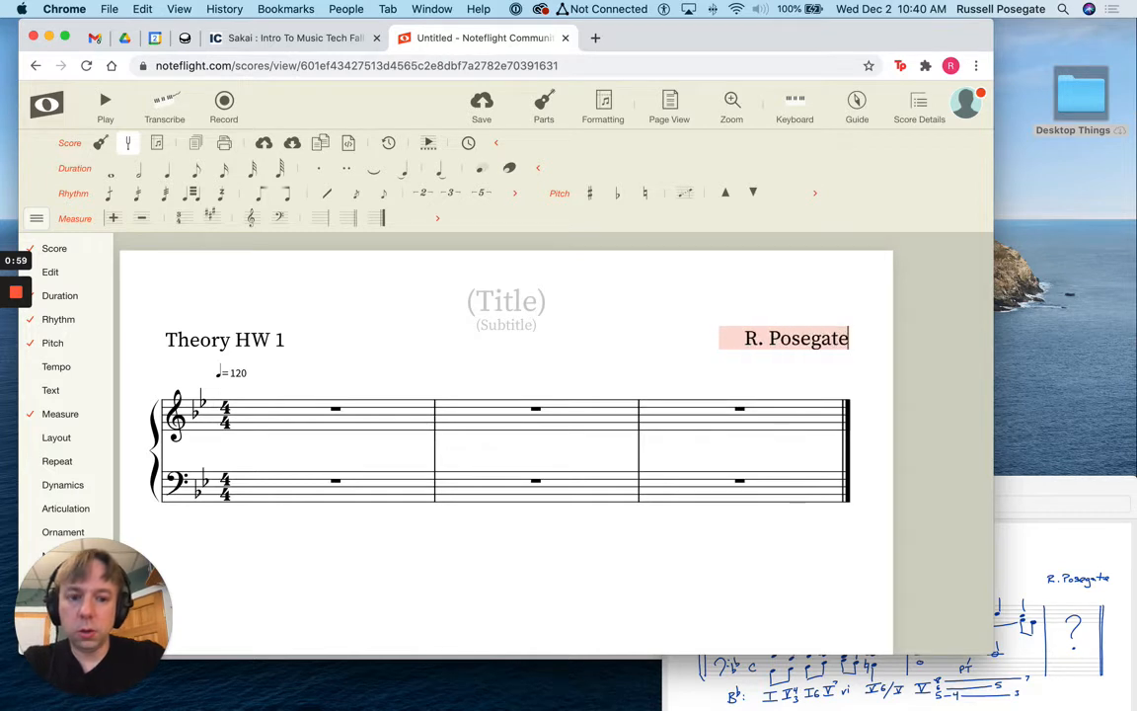
Check the handwritten exercise PDF and change the time signature of all three measures to common time
{"action": "left_click", "coordinate": [1000, 488]}
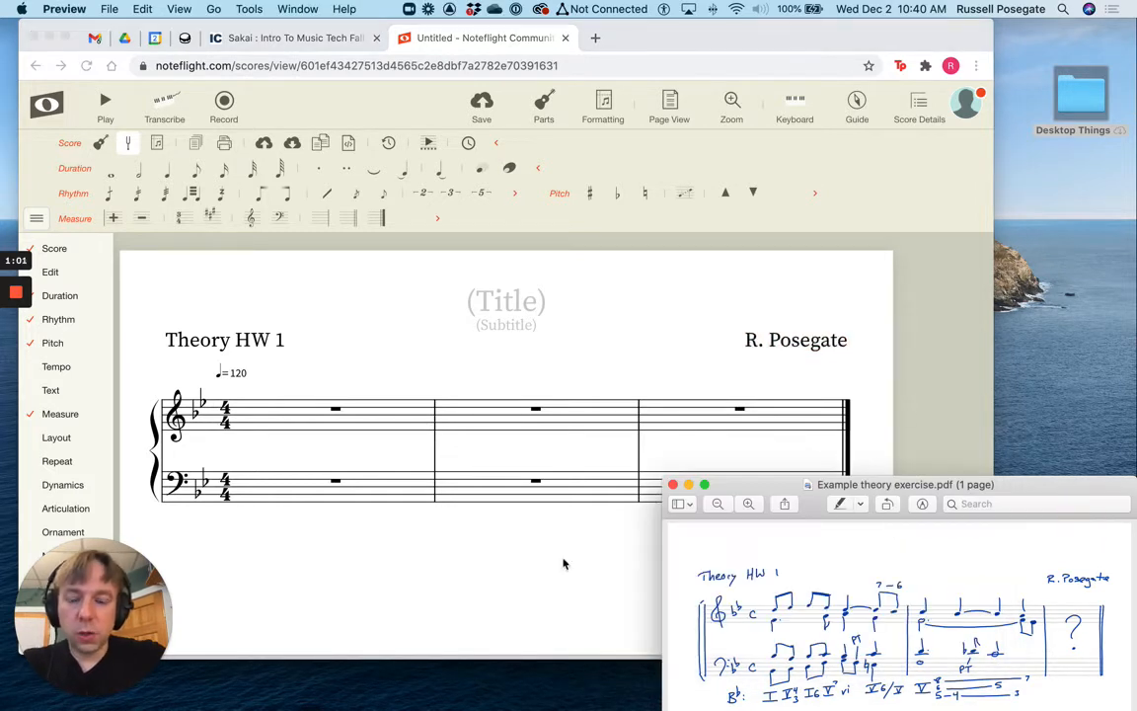
{"action": "left_click", "coordinate": [239, 422]}
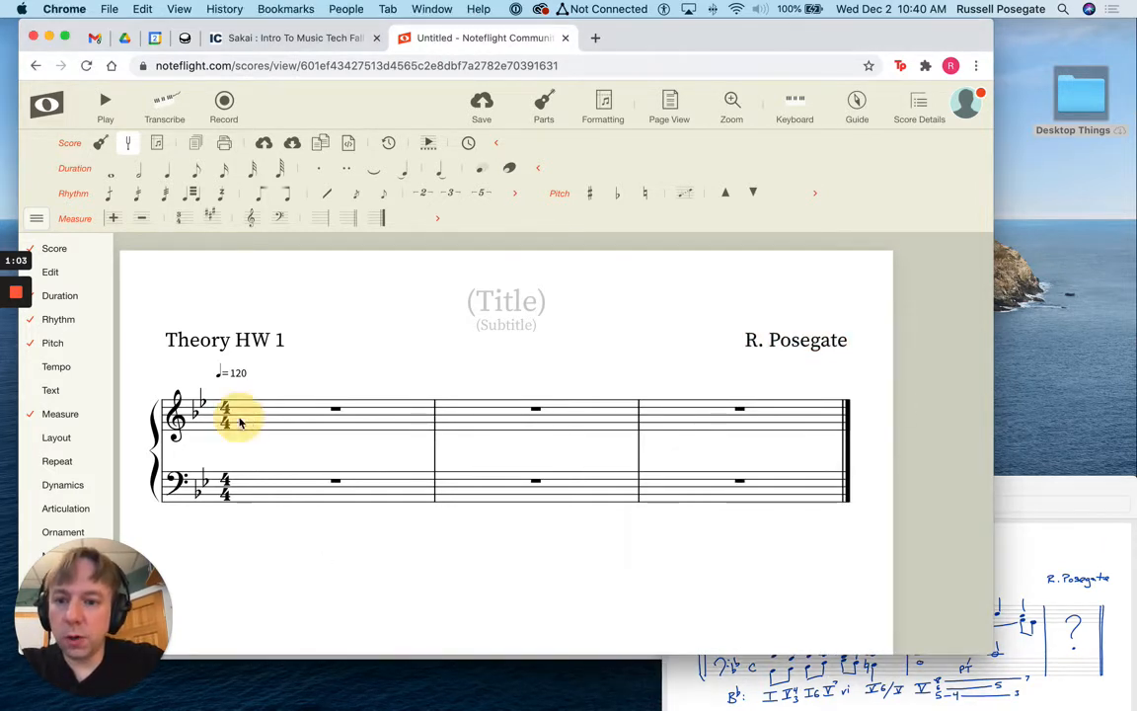
{"action": "double_click", "coordinate": [274, 411]}
{"action": "left_click", "coordinate": [315, 355]}
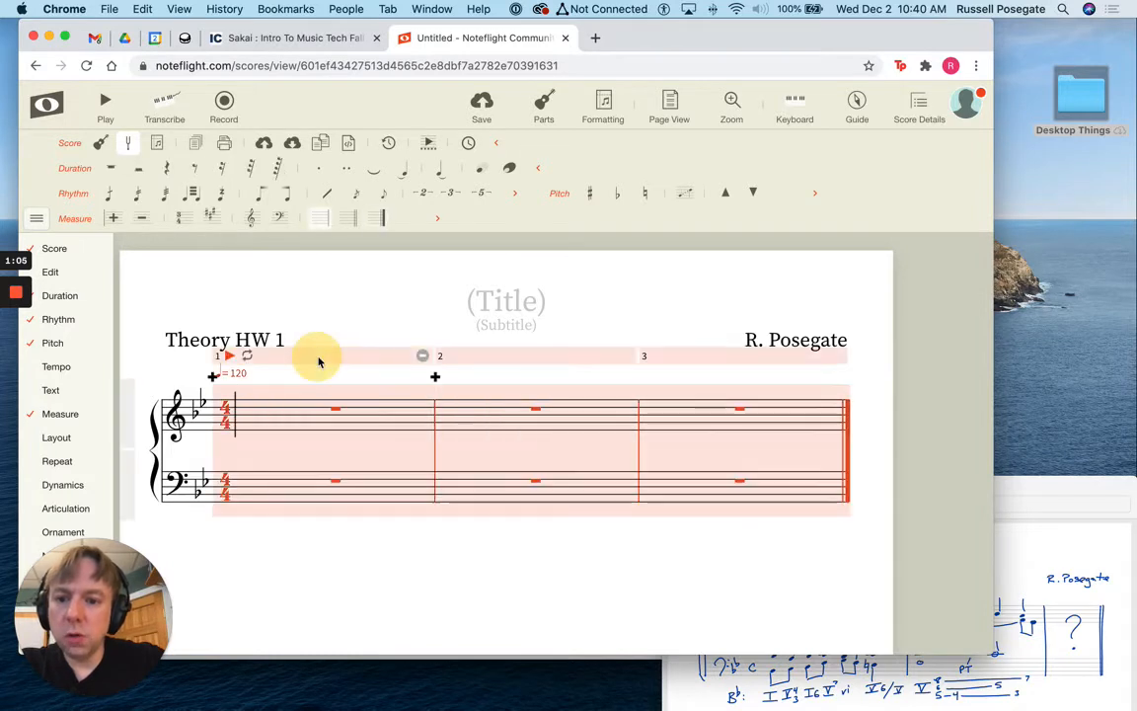
{"action": "left_click", "coordinate": [180, 218]}
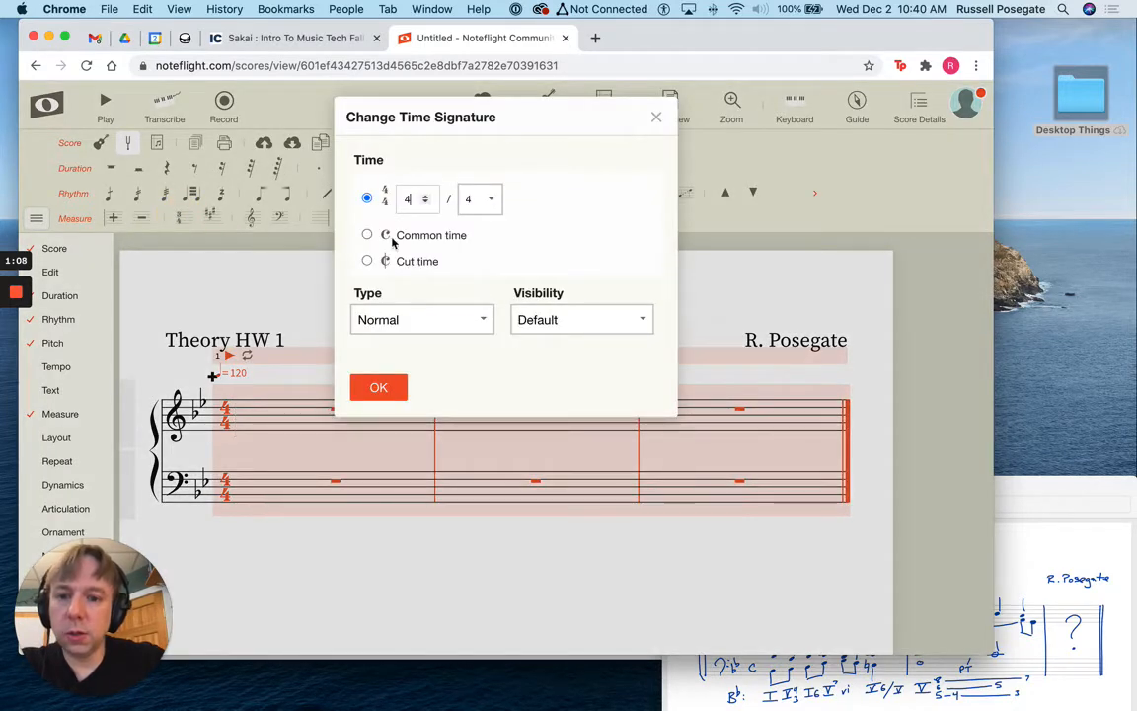
{"action": "left_click", "coordinate": [367, 234]}
{"action": "left_click", "coordinate": [376, 390]}
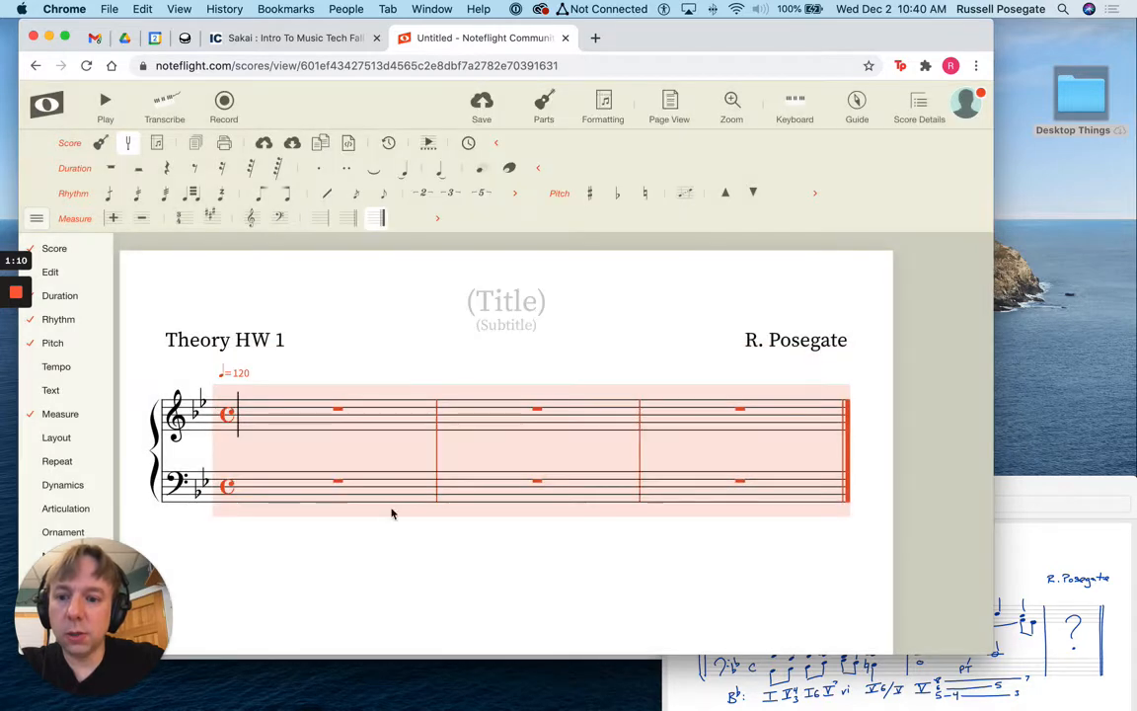
{"action": "left_click", "coordinate": [434, 577]}
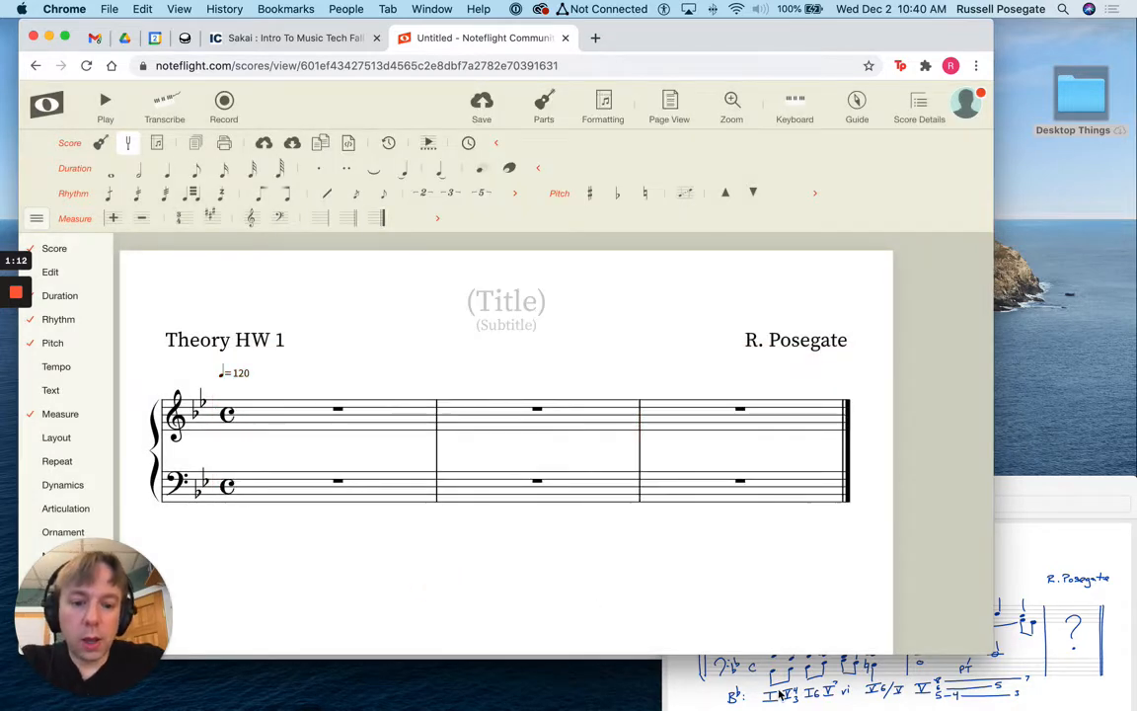
Review the handwritten exercise PDF and move its window lower so it covers less of the score
{"action": "left_click", "coordinate": [703, 673]}
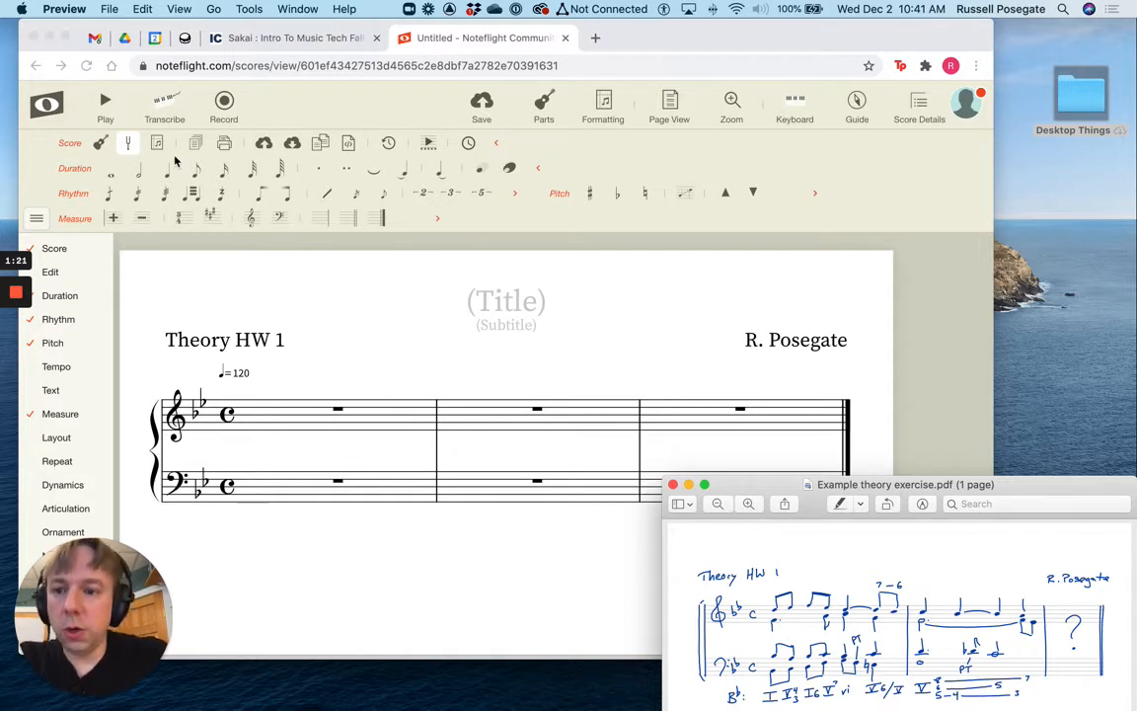
{"action": "left_click", "coordinate": [299, 398]}
{"action": "left_click", "coordinate": [266, 425]}
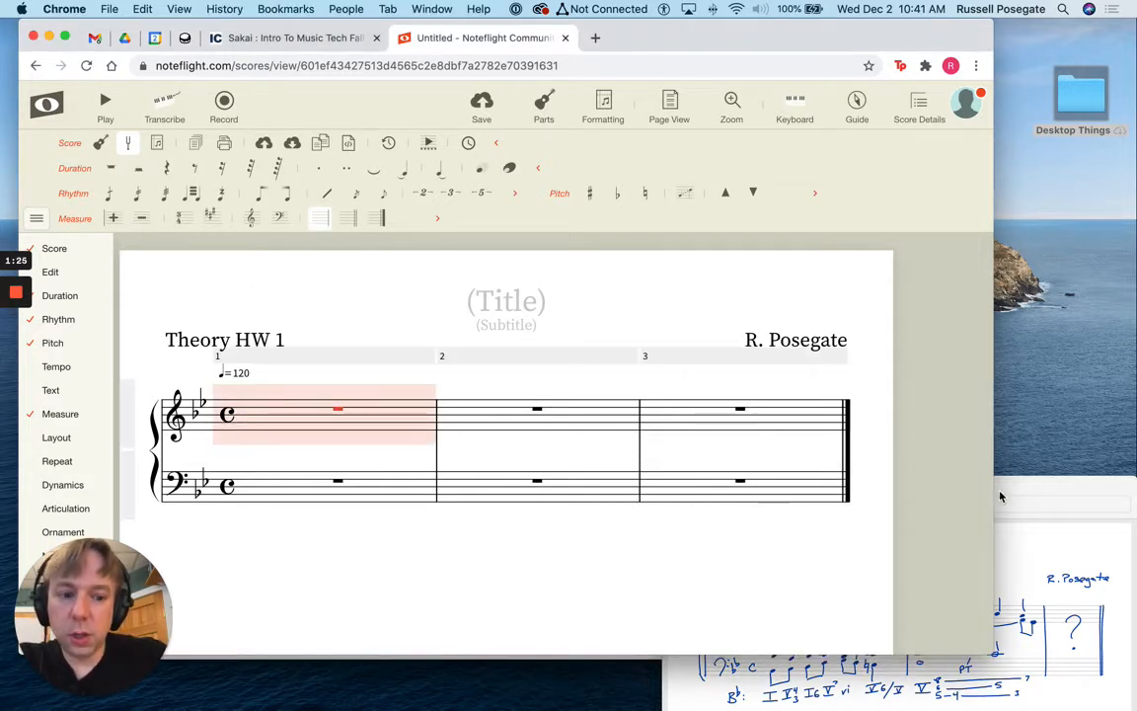
{"action": "left_click", "coordinate": [1026, 497]}
{"action": "left_click_drag", "start_coordinate": [1045, 498], "coordinate": [1035, 564]}
Enter a dotted quarter F4, an eighth A4, a quarter B-flat4 and a quarter G4 in measure 1 of the treble staff
{"action": "left_click", "coordinate": [337, 405]}
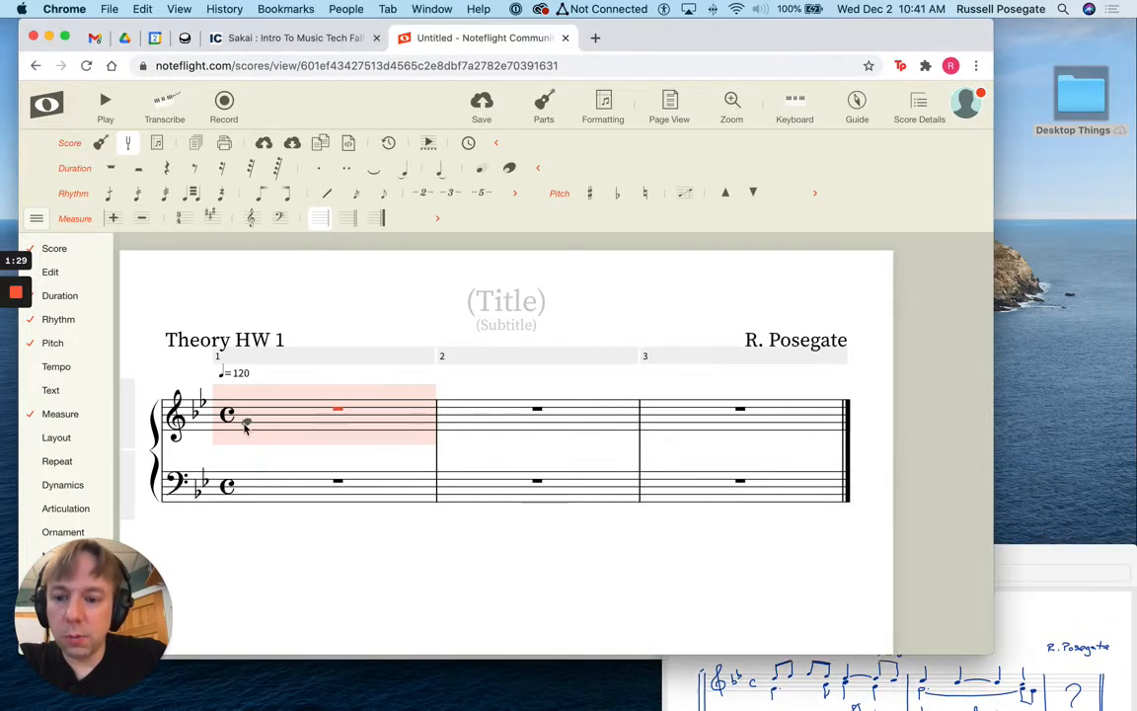
{"action": "left_click", "coordinate": [246, 428]}
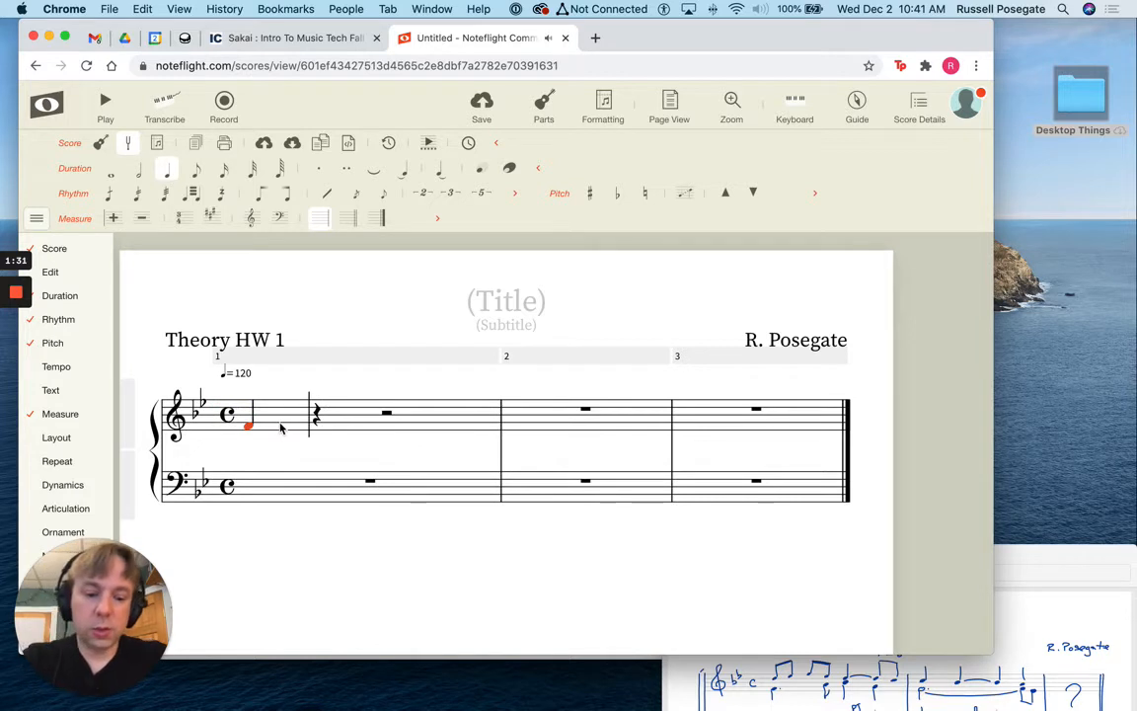
{"action": "key", "text": "period"}
{"action": "left_click", "coordinate": [340, 416]}
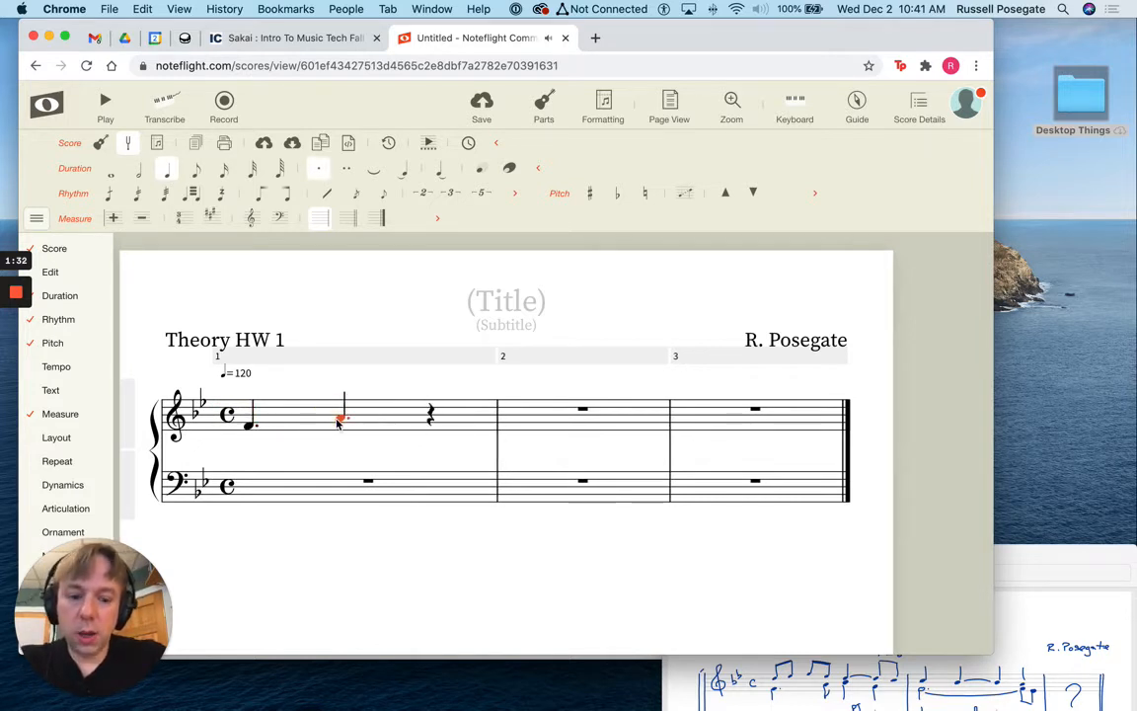
{"action": "key", "text": "4"}
{"action": "left_click", "coordinate": [383, 415]}
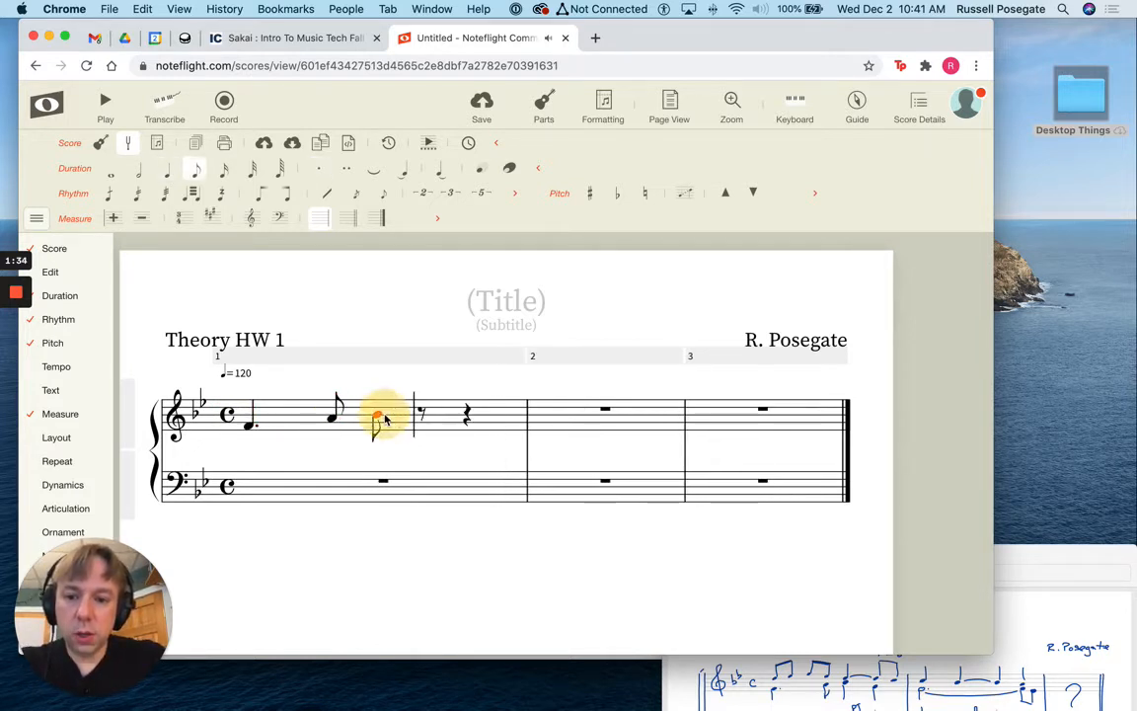
{"action": "key", "text": "5"}
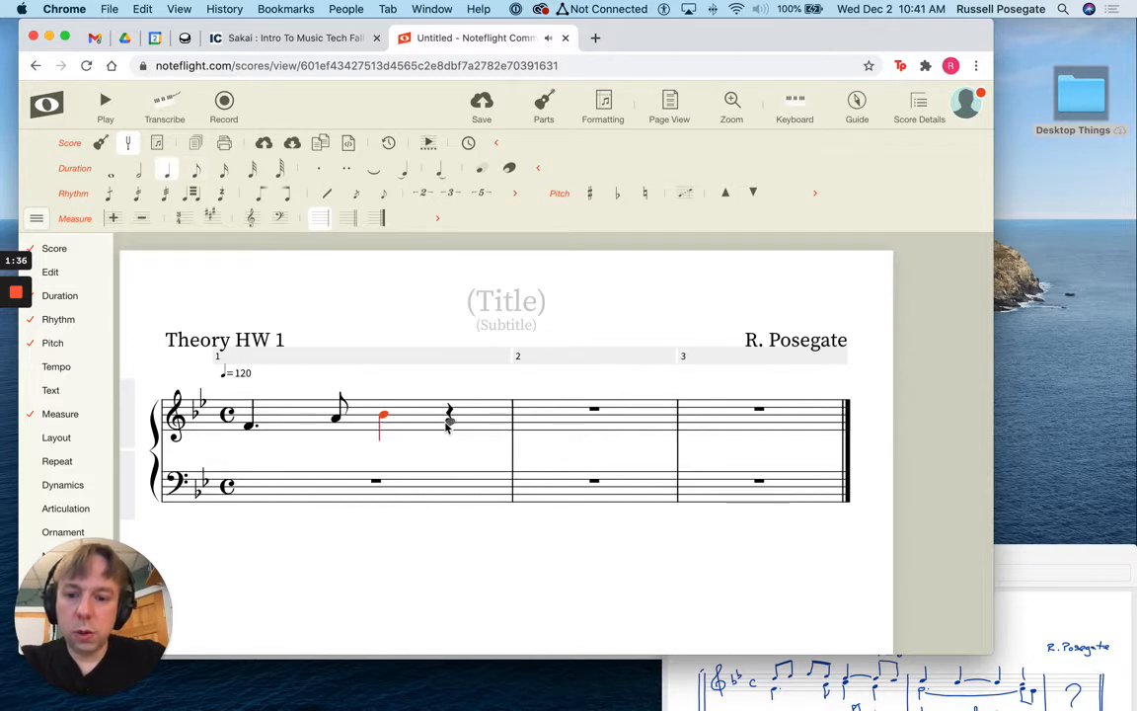
{"action": "left_click", "coordinate": [448, 424]}
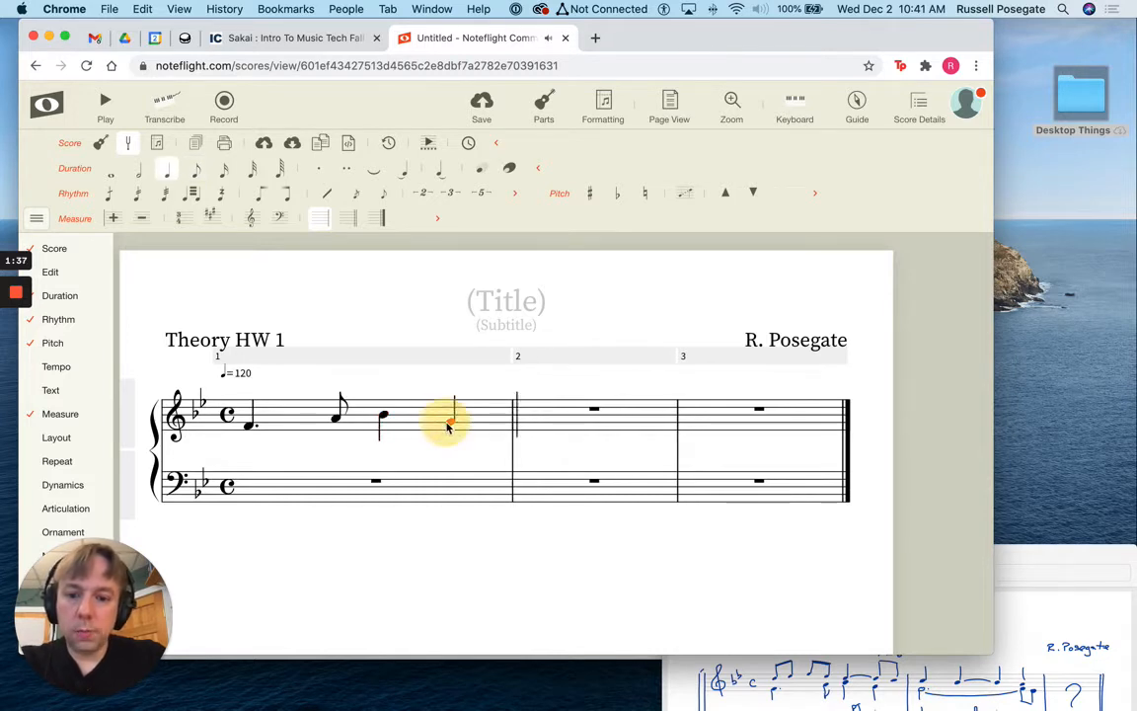
Enter a dotted half F4 tied to an eighth F4 and an eighth E-flat4 in measure 2 of the treble staff
{"action": "left_click", "coordinate": [539, 432]}
{"action": "key", "text": "6"}
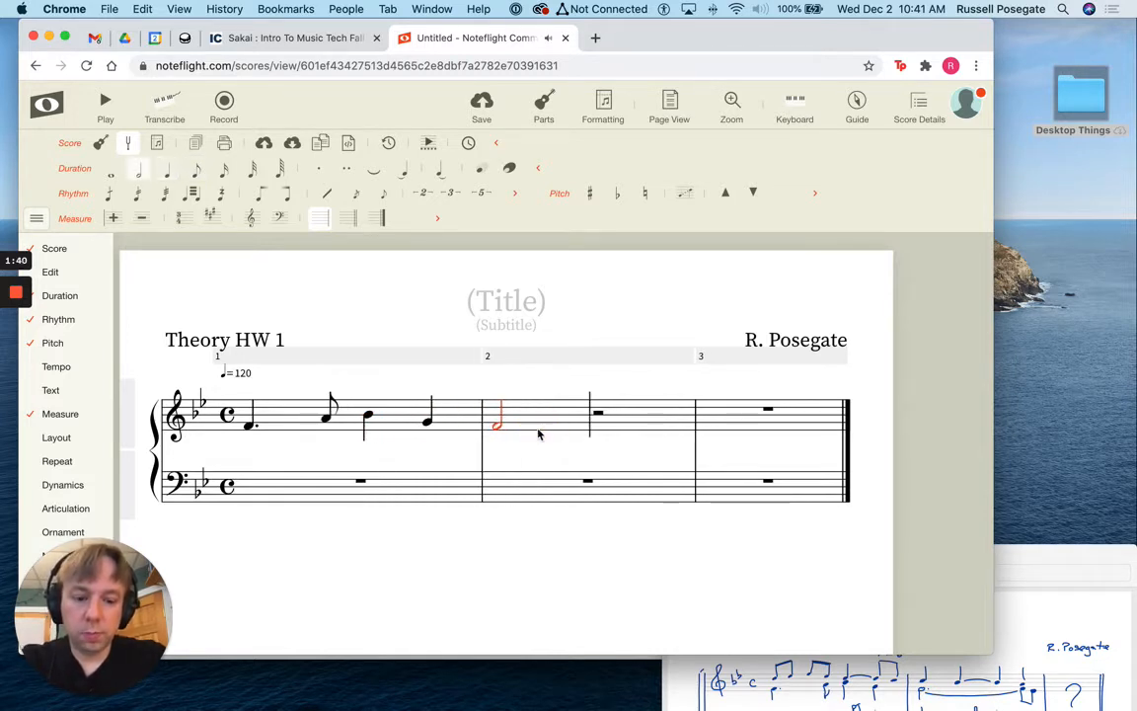
{"action": "key", "text": "period"}
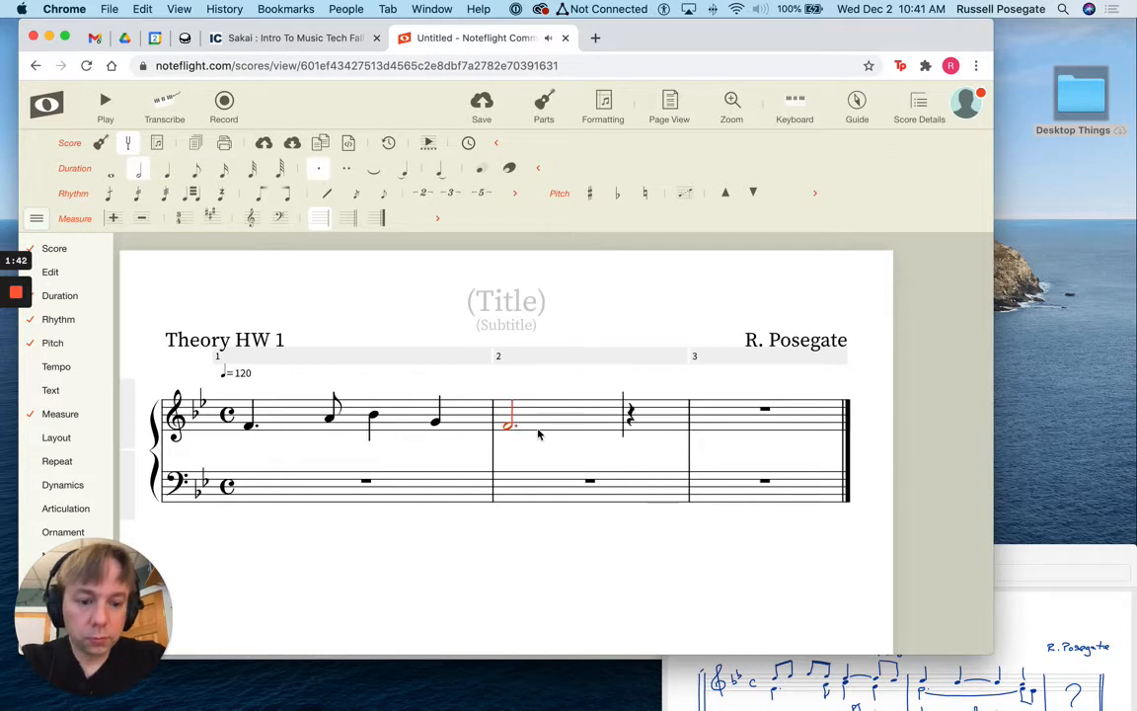
{"action": "key", "text": "equal"}
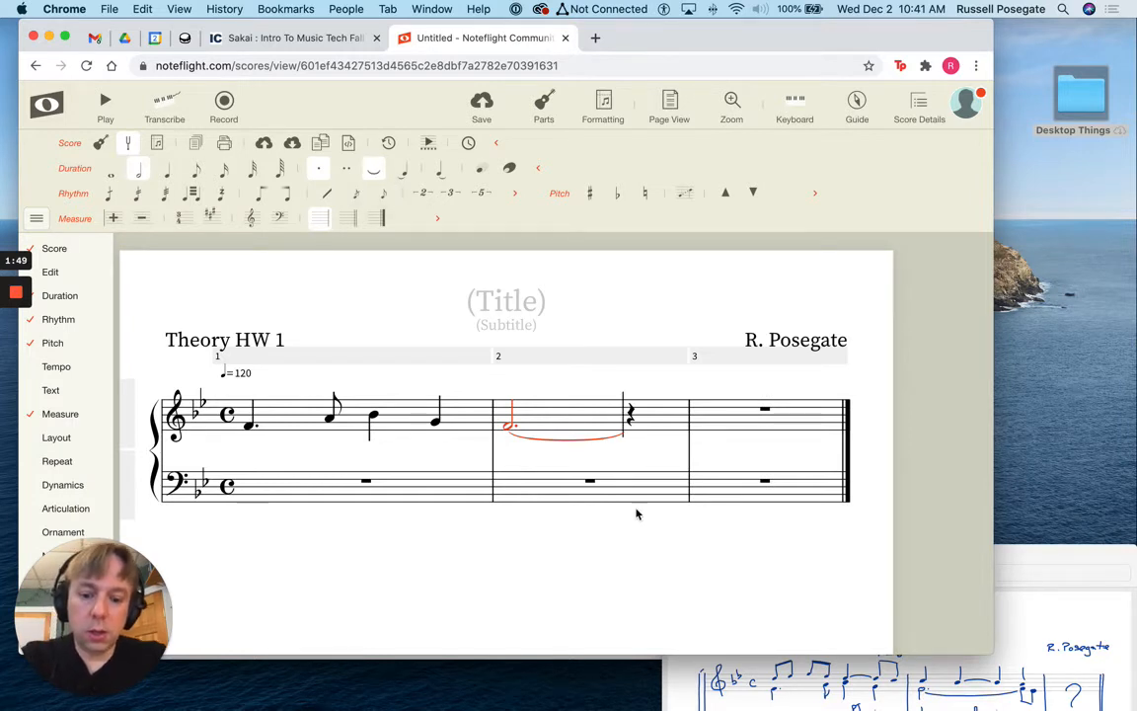
{"action": "left_click", "coordinate": [629, 431]}
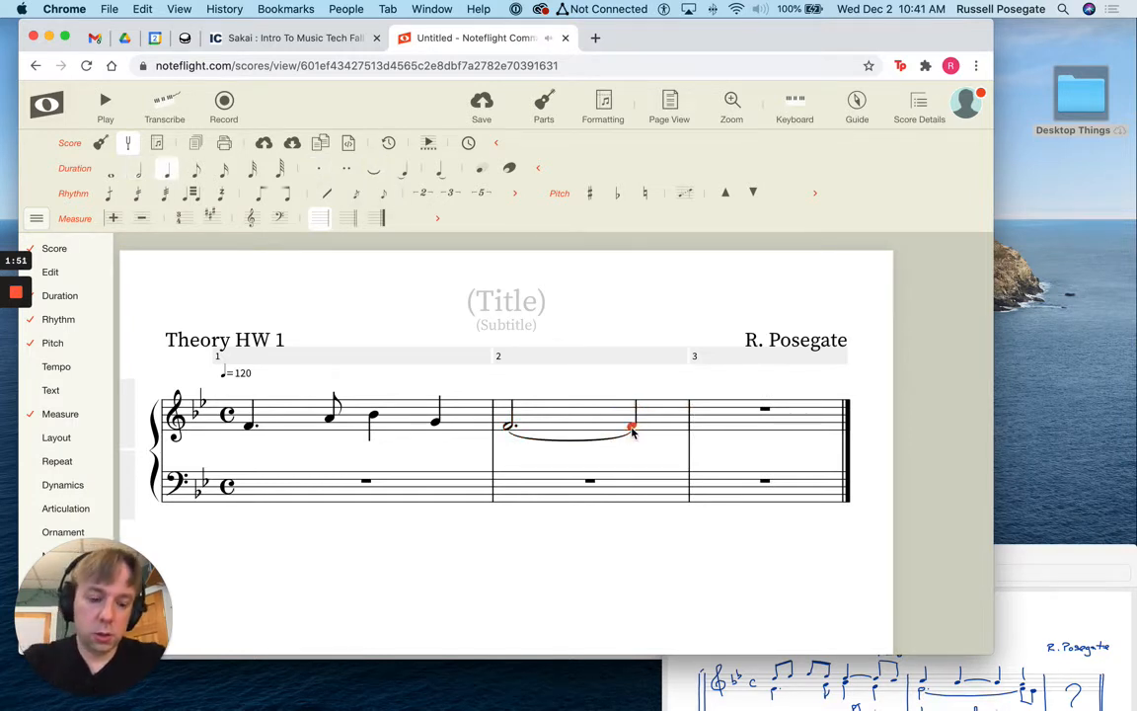
{"action": "left_click", "coordinate": [654, 431]}
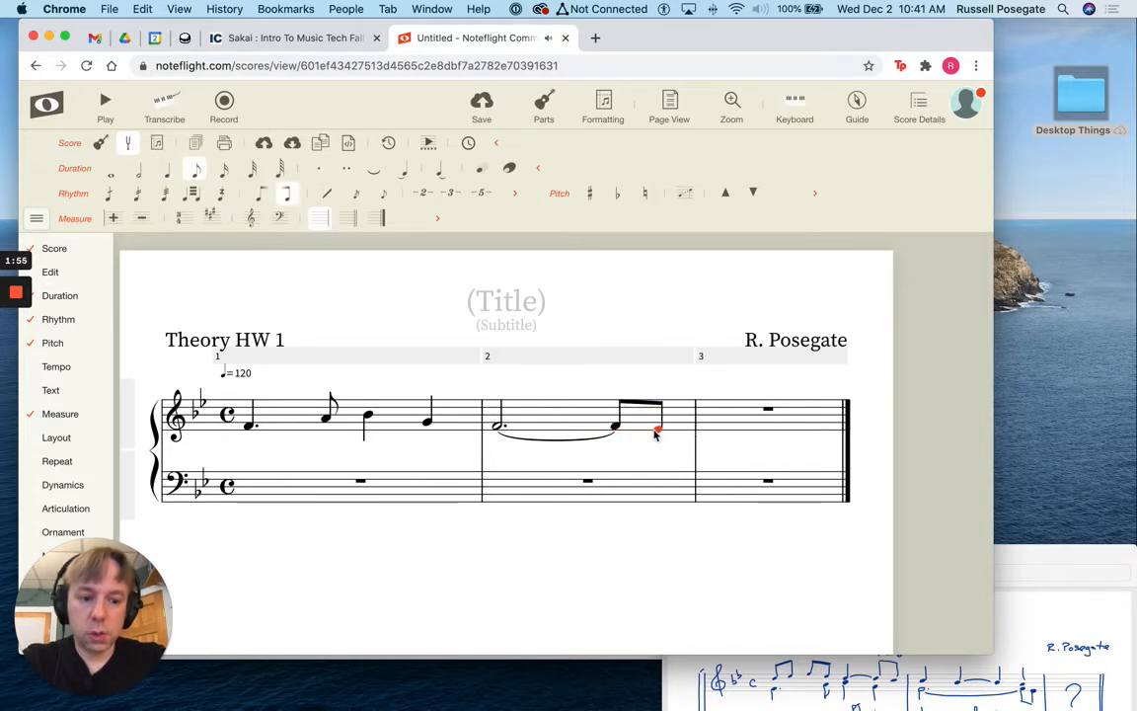
Enter a whole note D4 in measure 3 of the treble staff
{"action": "left_click", "coordinate": [716, 438]}
{"action": "key", "text": "]"}
{"action": "key", "text": "]"}
{"action": "key", "text": "]"}
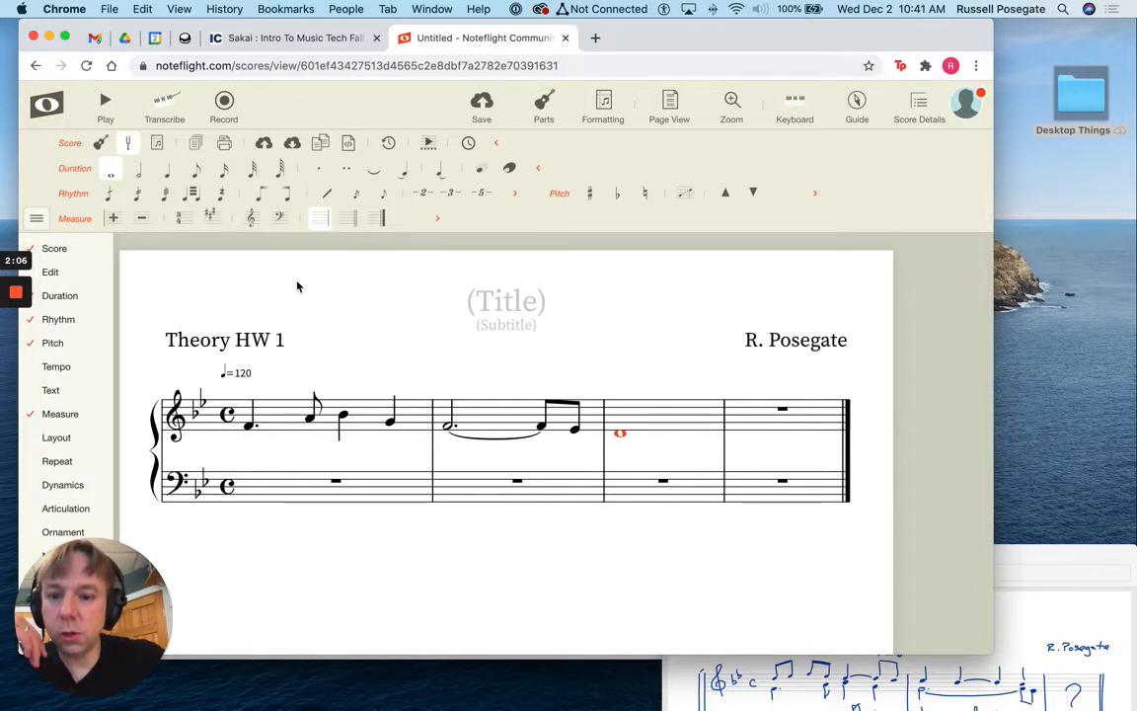
Make the browser window taller and add an upper voice to measure 1 of the treble staff
{"action": "left_click_drag", "start_coordinate": [162, 604], "coordinate": [1117, 103]}
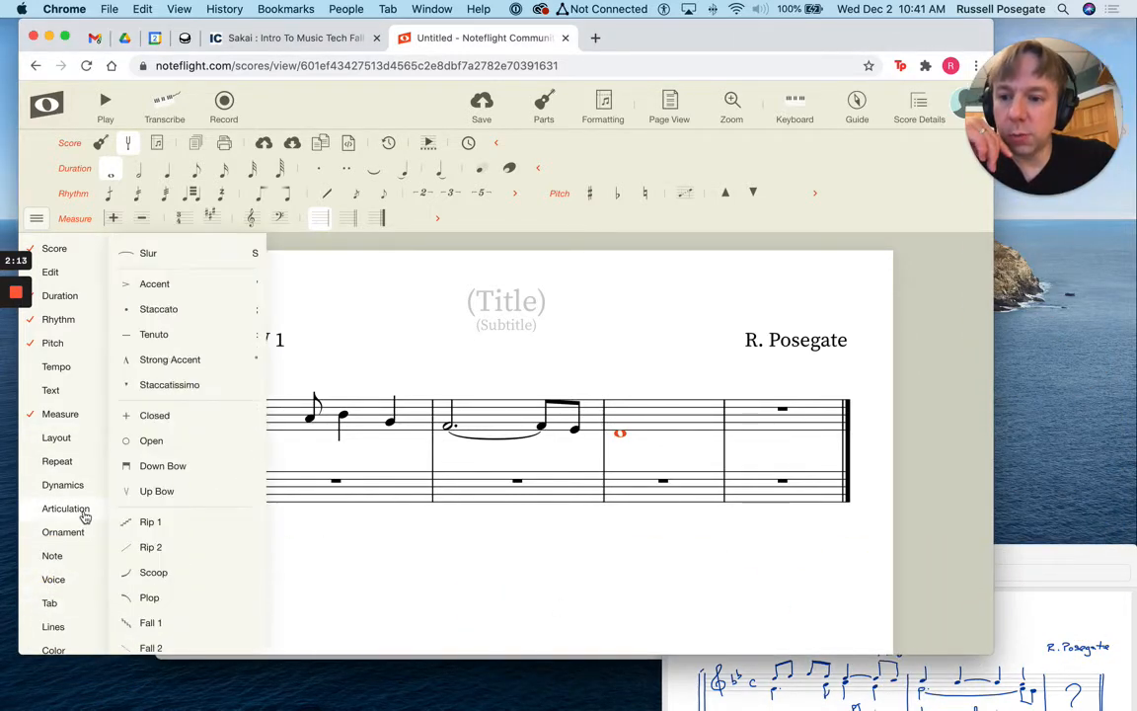
{"action": "mouse_move", "coordinate": [65, 532]}
{"action": "left_click_drag", "start_coordinate": [304, 655], "coordinate": [305, 697]}
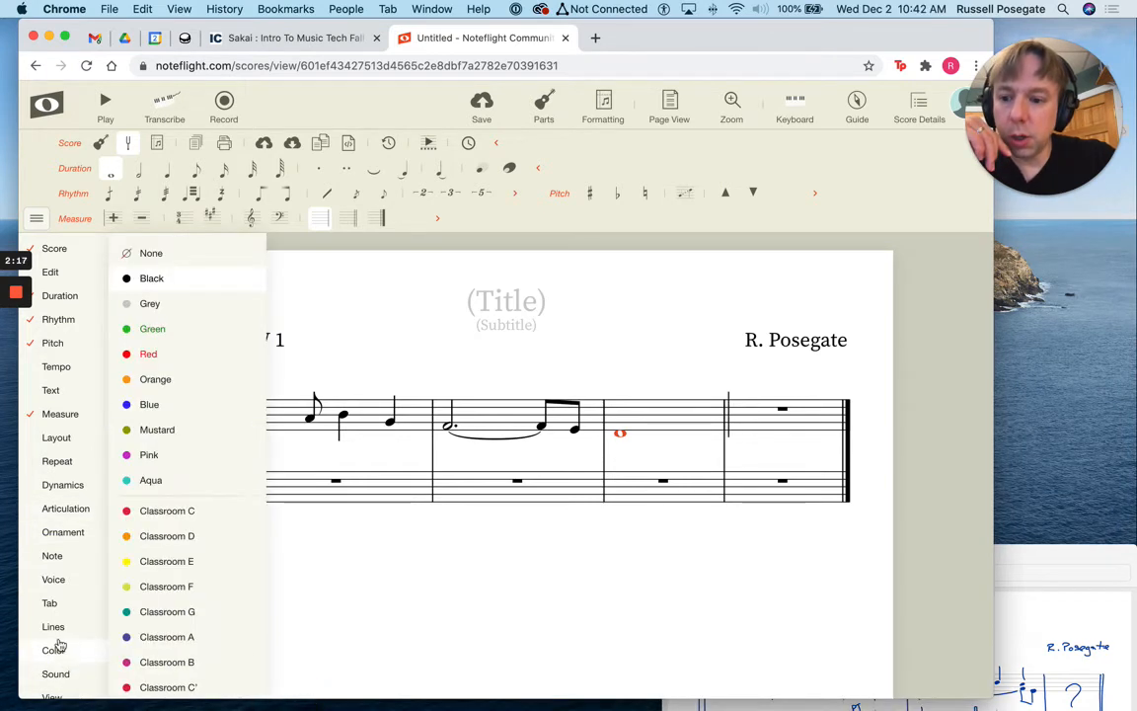
{"action": "mouse_move", "coordinate": [54, 601]}
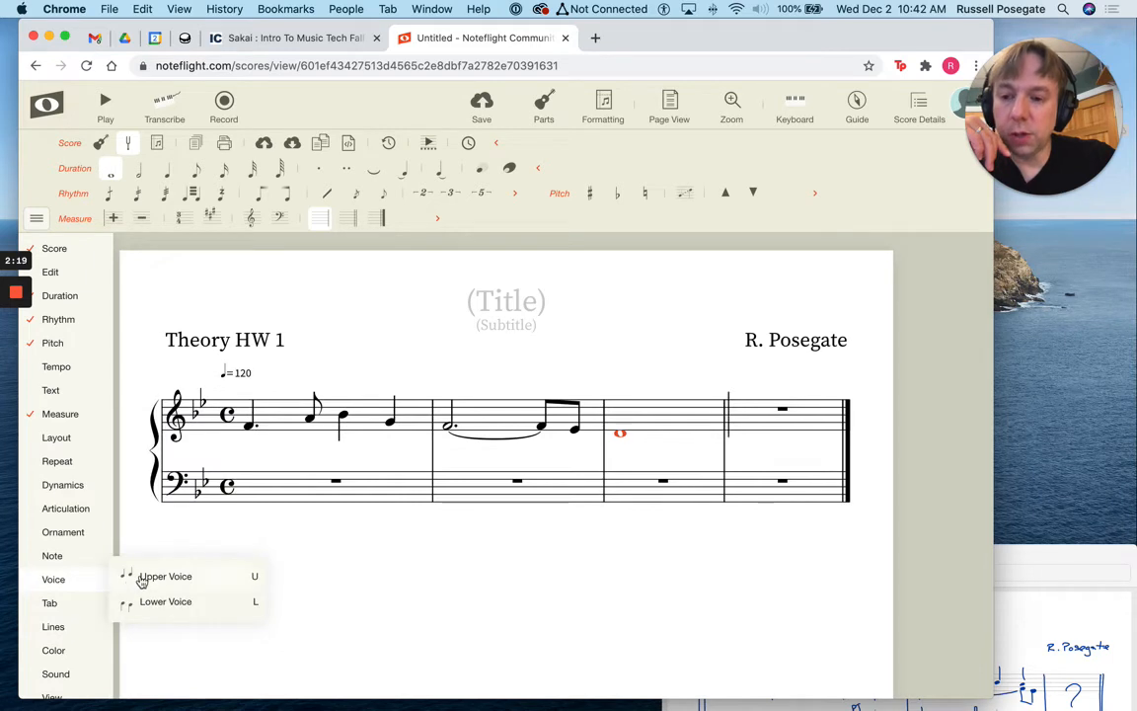
{"action": "left_click", "coordinate": [266, 410]}
{"action": "mouse_move", "coordinate": [54, 579]}
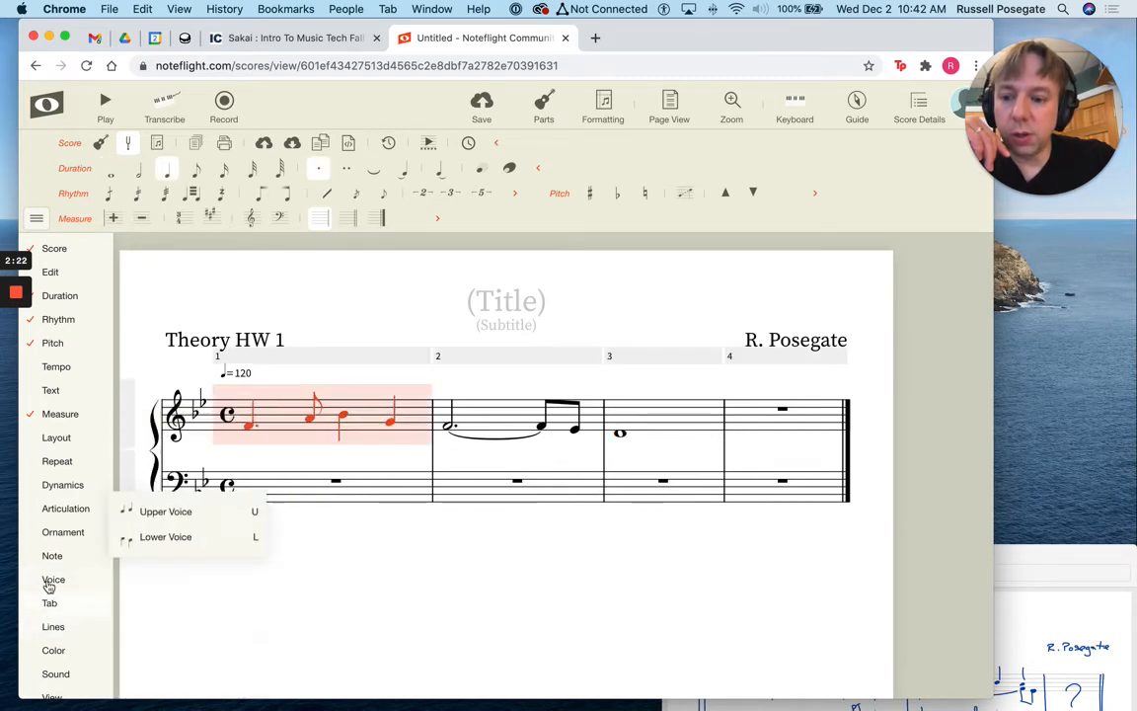
{"action": "left_click", "coordinate": [148, 578]}
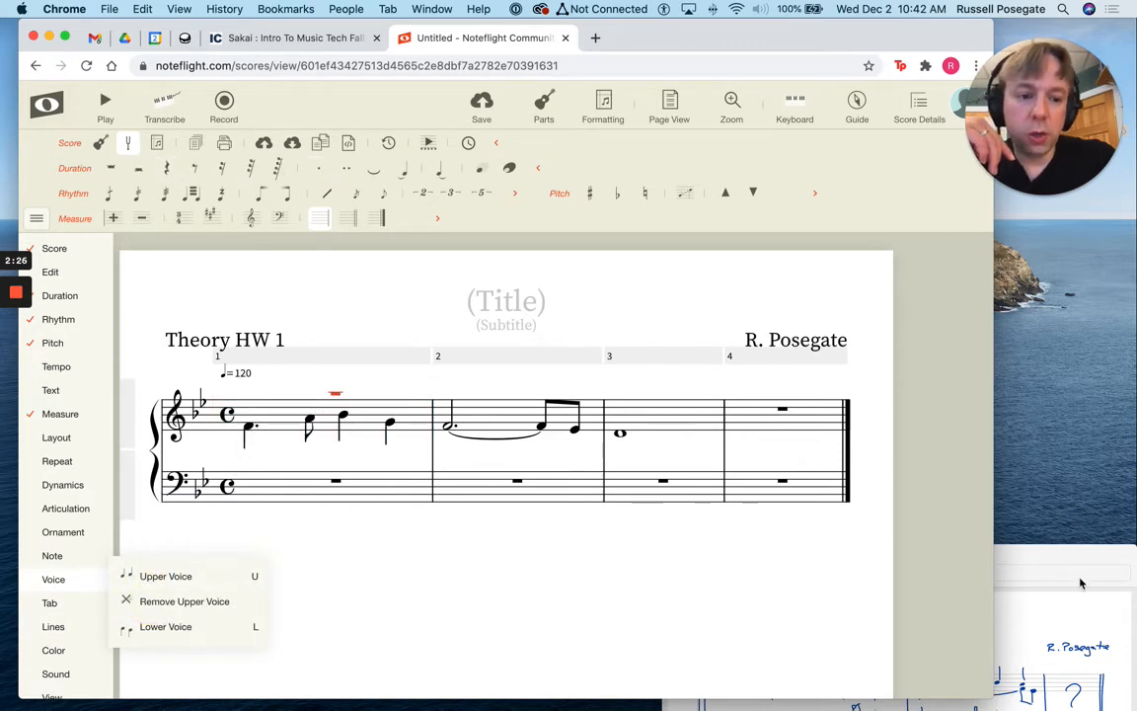
Check the handwritten exercise PDF and enter eighth notes D5, E-flat5, F5 and E-flat5 in measure 1's upper voice
{"action": "left_click", "coordinate": [1002, 552]}
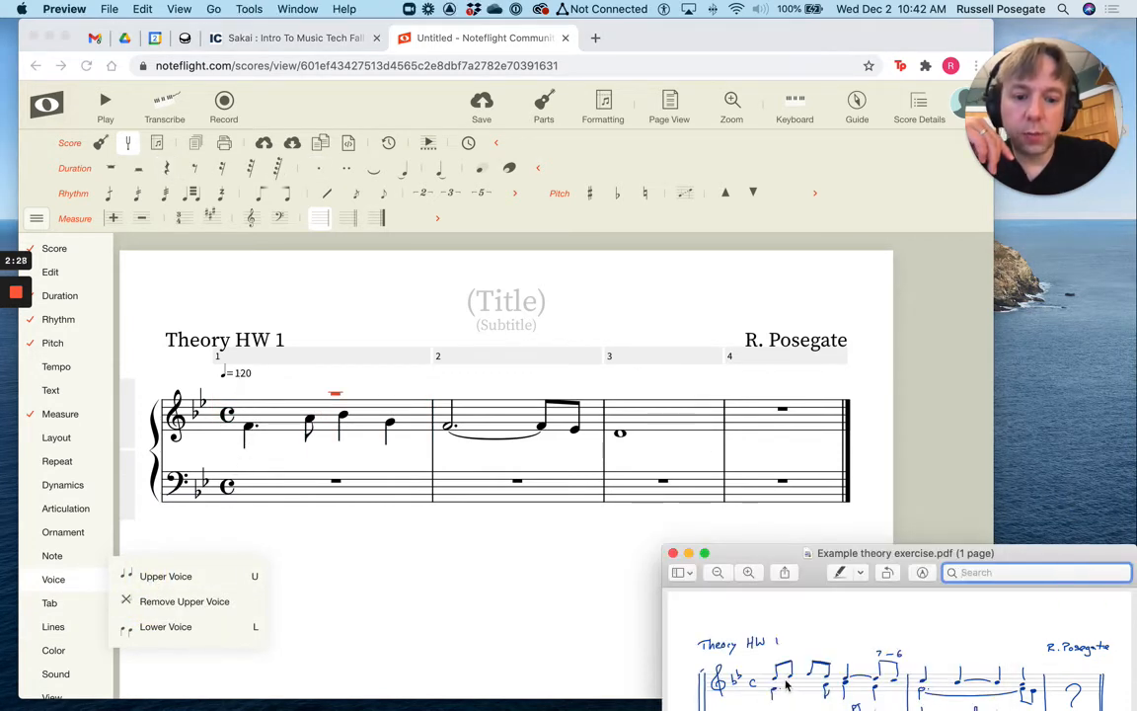
{"action": "left_click", "coordinate": [249, 411]}
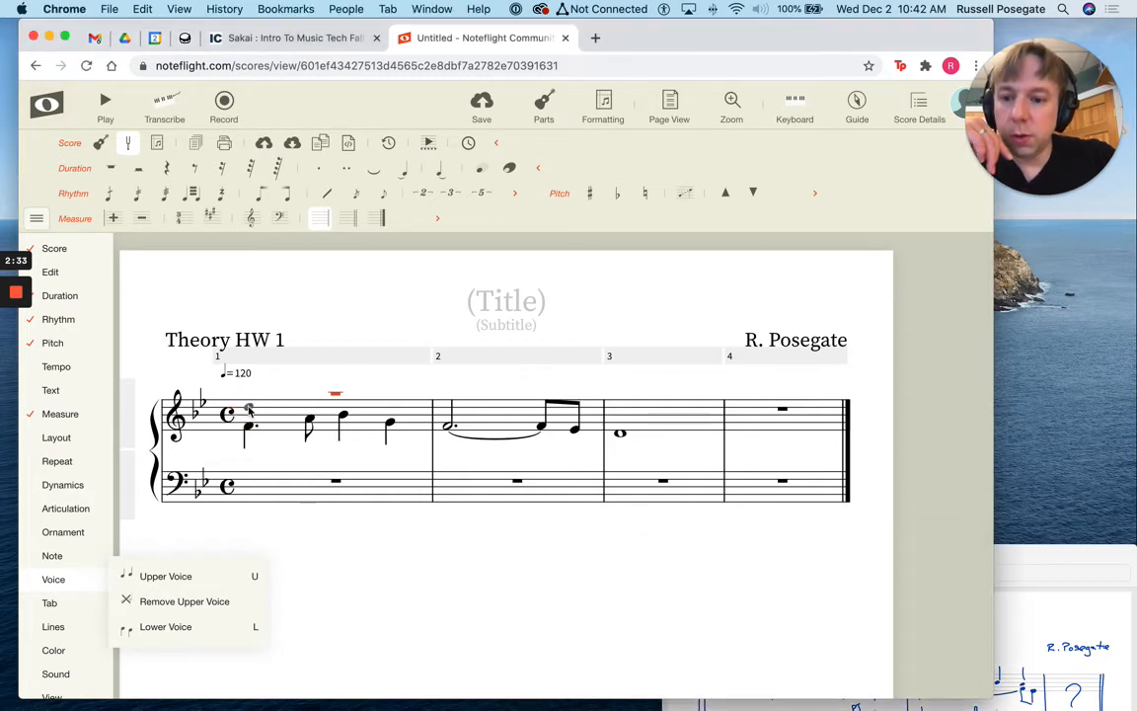
{"action": "left_click", "coordinate": [249, 409]}
{"action": "key", "text": "["}
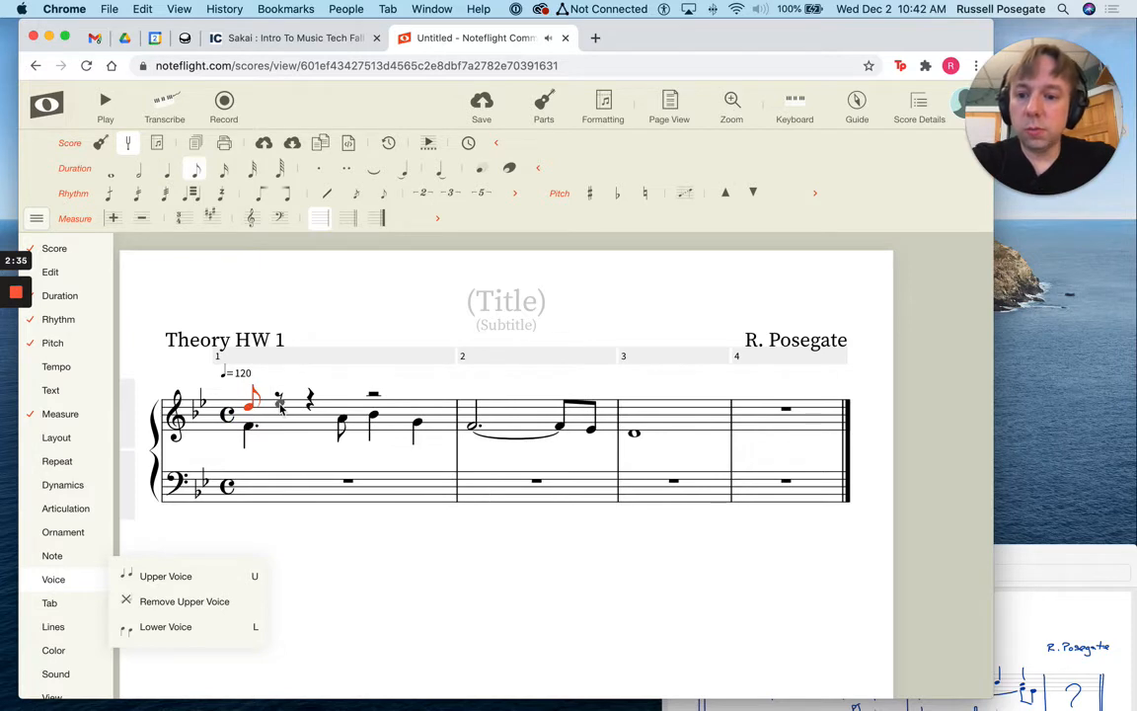
{"action": "left_click", "coordinate": [280, 401]}
{"action": "left_click", "coordinate": [312, 398]}
{"action": "left_click", "coordinate": [341, 405]}
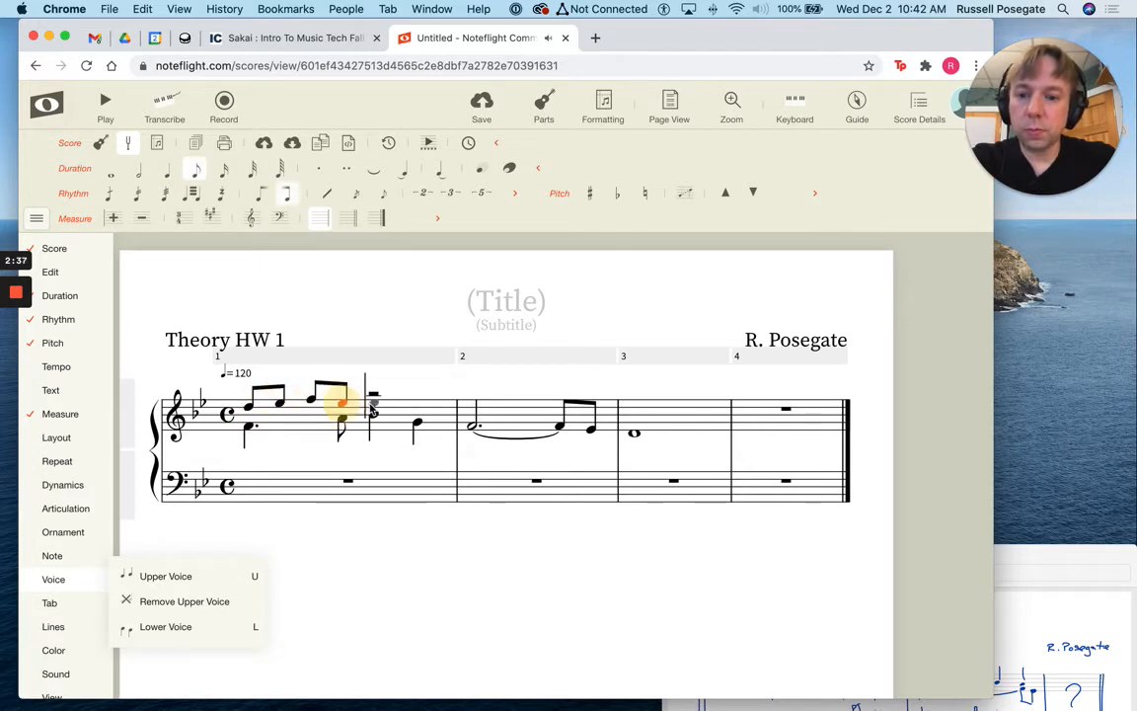
Add a dotted quarter D5 with a tie and an eighth C5 to finish measure 1's upper voice
{"action": "left_click", "coordinate": [372, 408]}
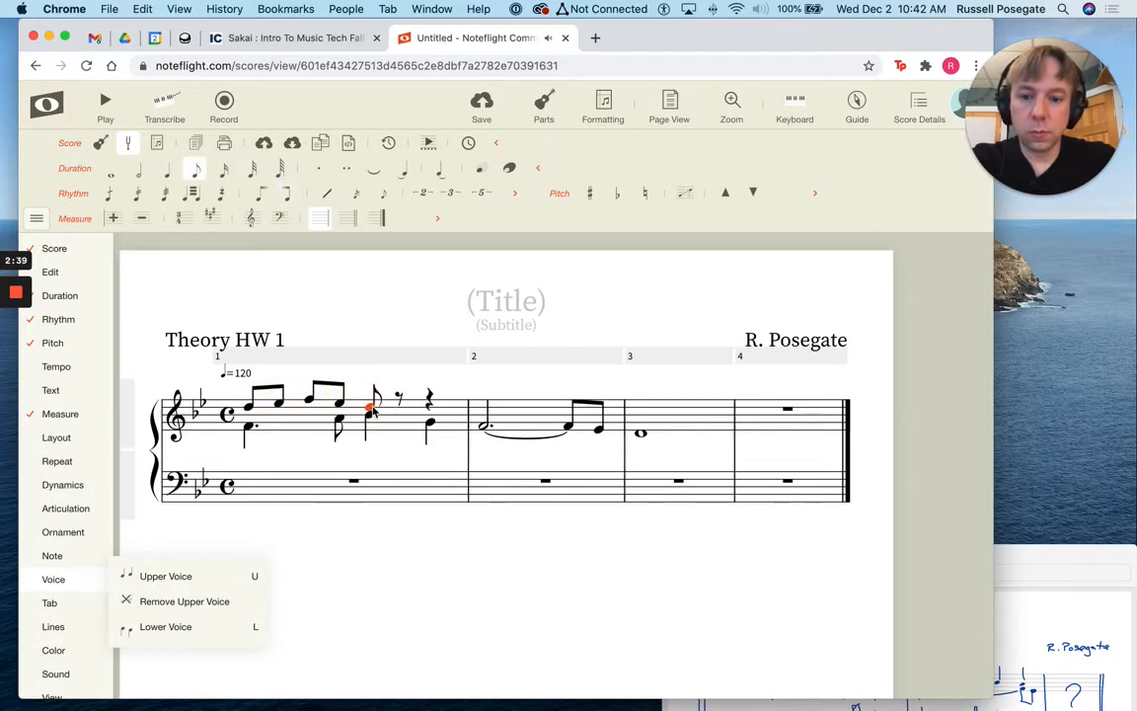
{"action": "key", "text": "5"}
{"action": "key", "text": "period"}
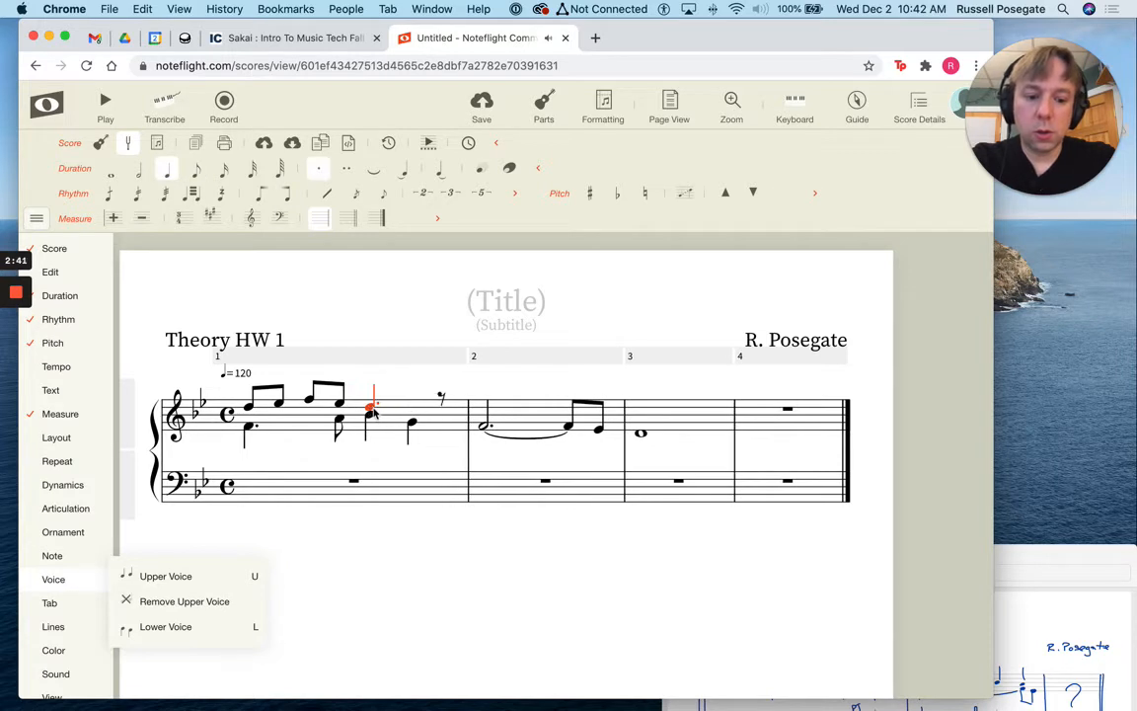
{"action": "key", "text": "equal"}
{"action": "left_click", "coordinate": [445, 412]}
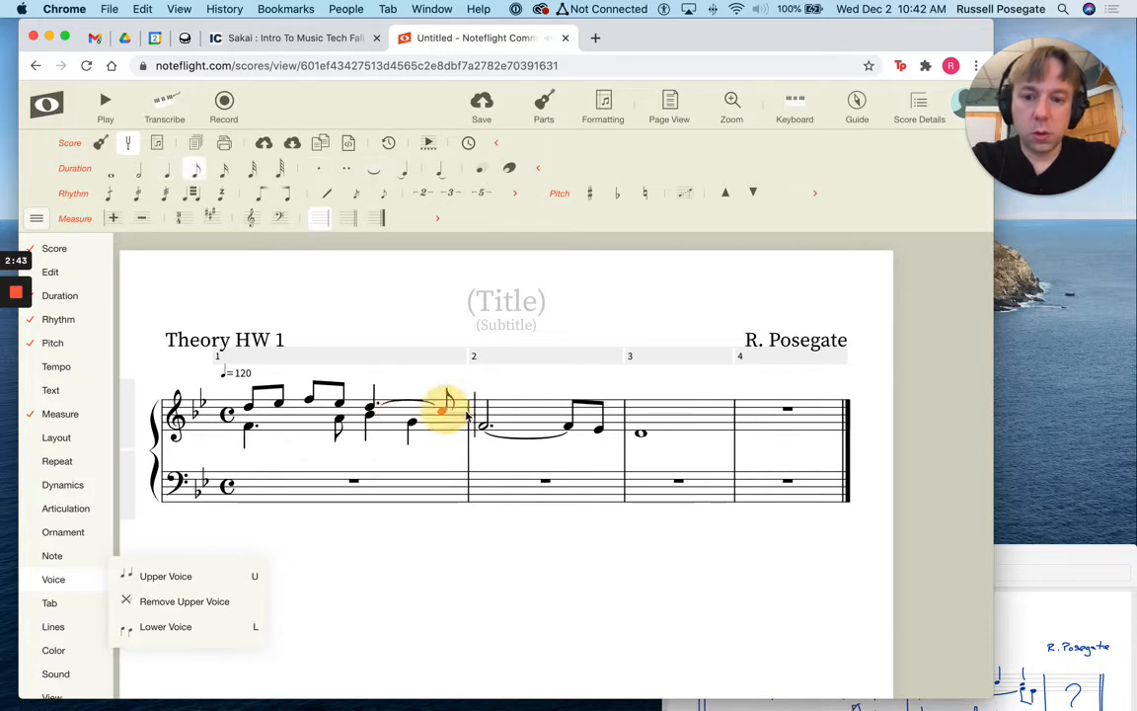
Recheck the handwritten exercise PDF and replace measure 1's upper-voice dotted D5 with a quarter D5 tied to an eighth D5
{"action": "left_click", "coordinate": [1103, 603]}
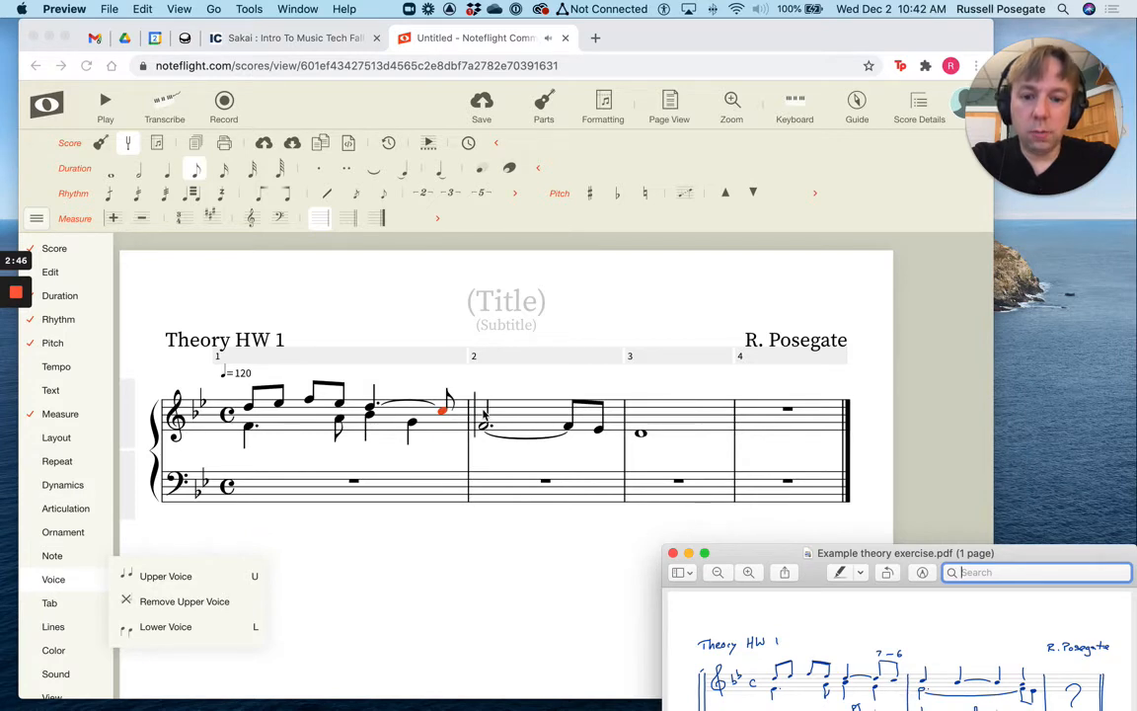
{"action": "left_click", "coordinate": [371, 411]}
{"action": "left_click", "coordinate": [371, 411]}
{"action": "key", "text": "bracketleft"}
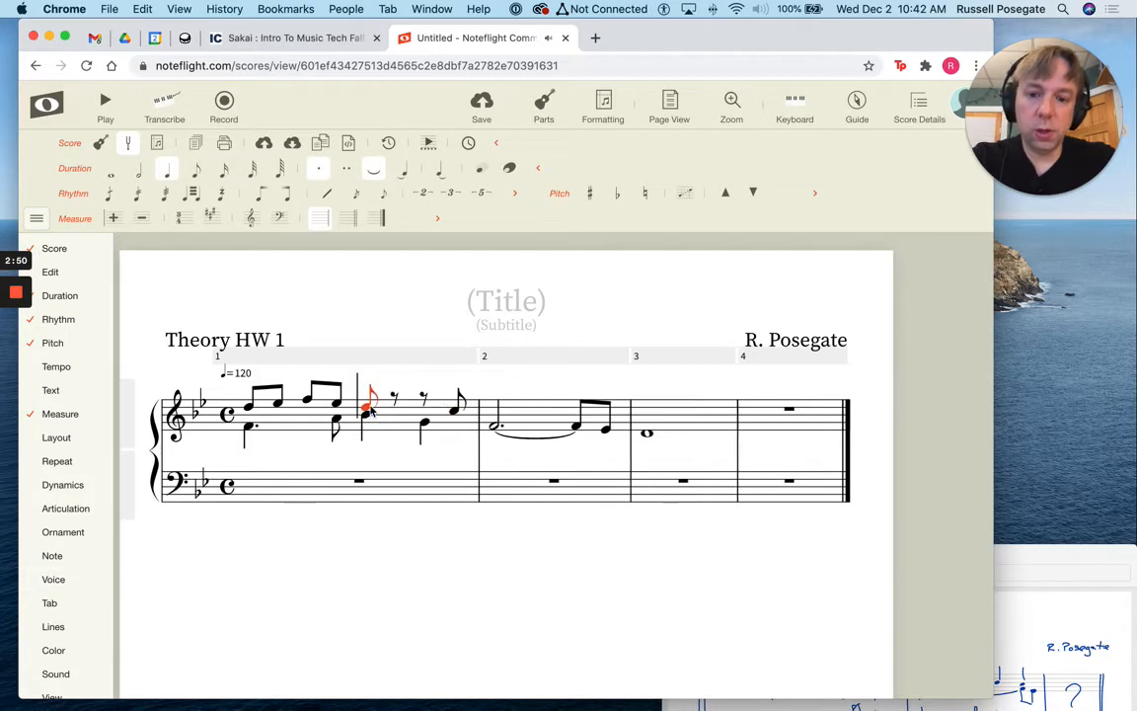
{"action": "key", "text": "bracketright"}
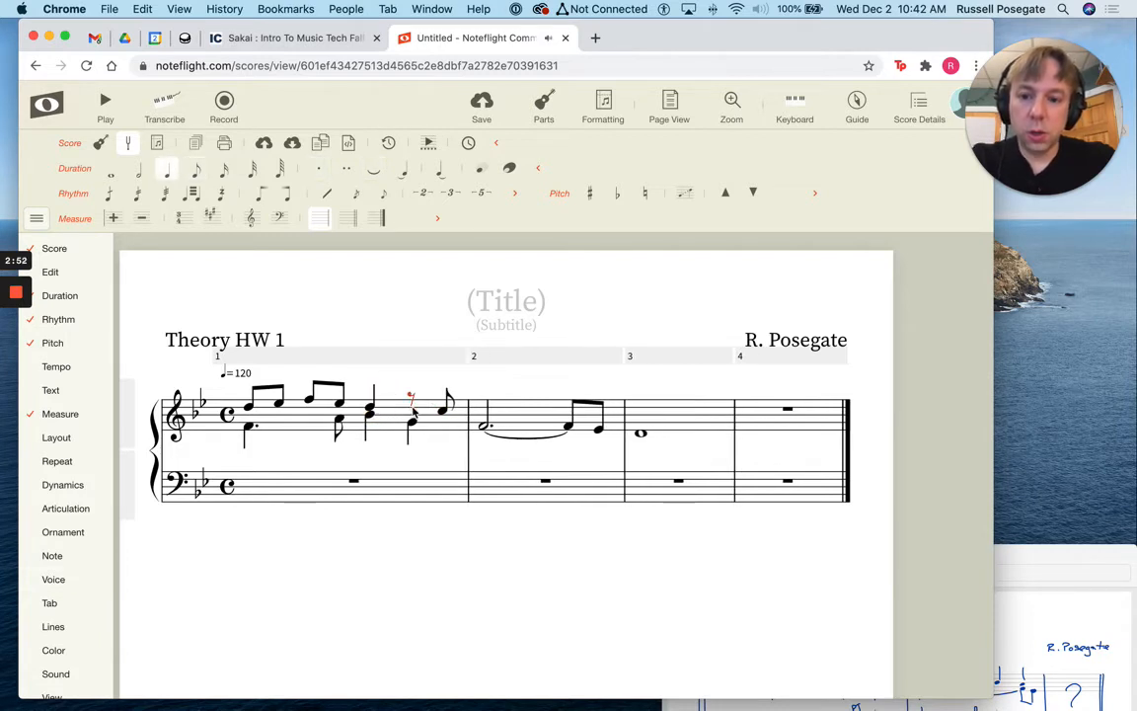
{"action": "left_click", "coordinate": [413, 409]}
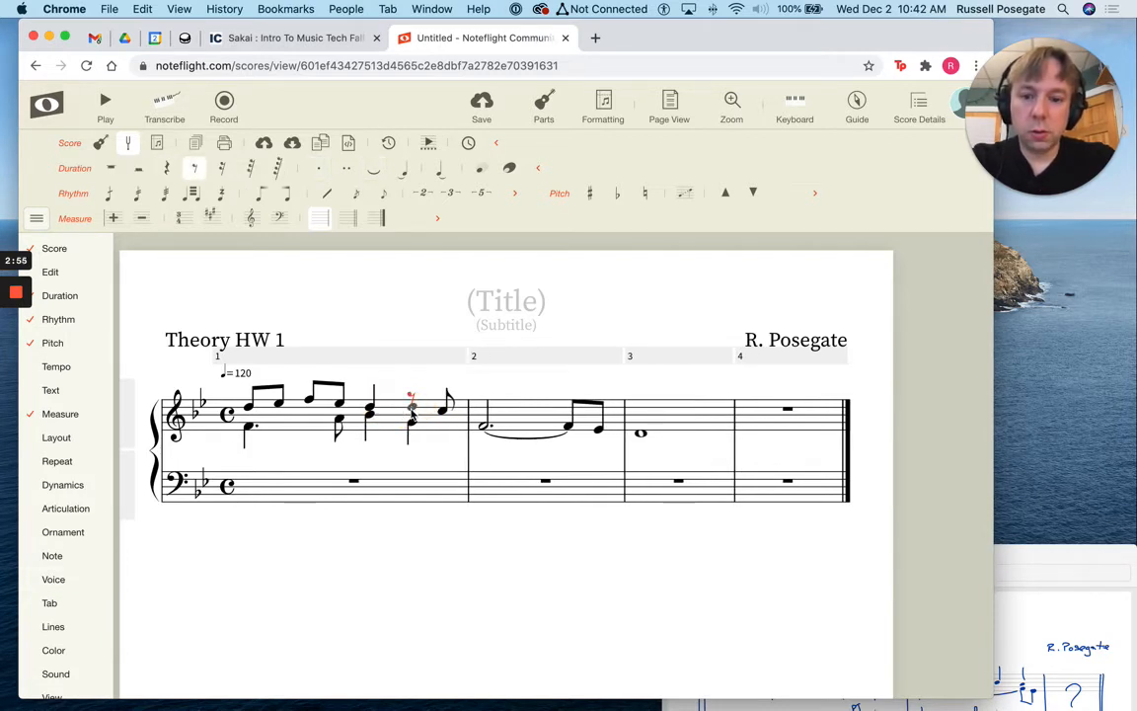
{"action": "left_click", "coordinate": [410, 410]}
{"action": "left_click", "coordinate": [372, 408]}
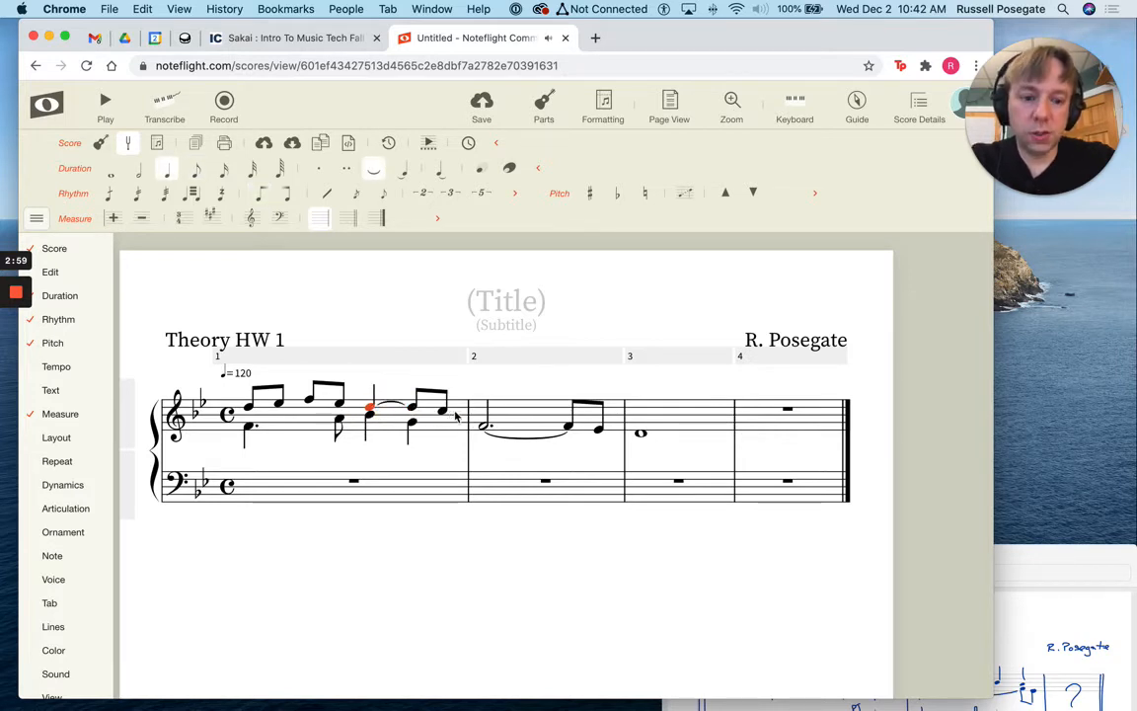
Check the handwritten exercise PDF and add an upper voice to treble measure 2 with quarter notes C5, B-flat4 tied to B-flat4, and A4
{"action": "left_click", "coordinate": [490, 419]}
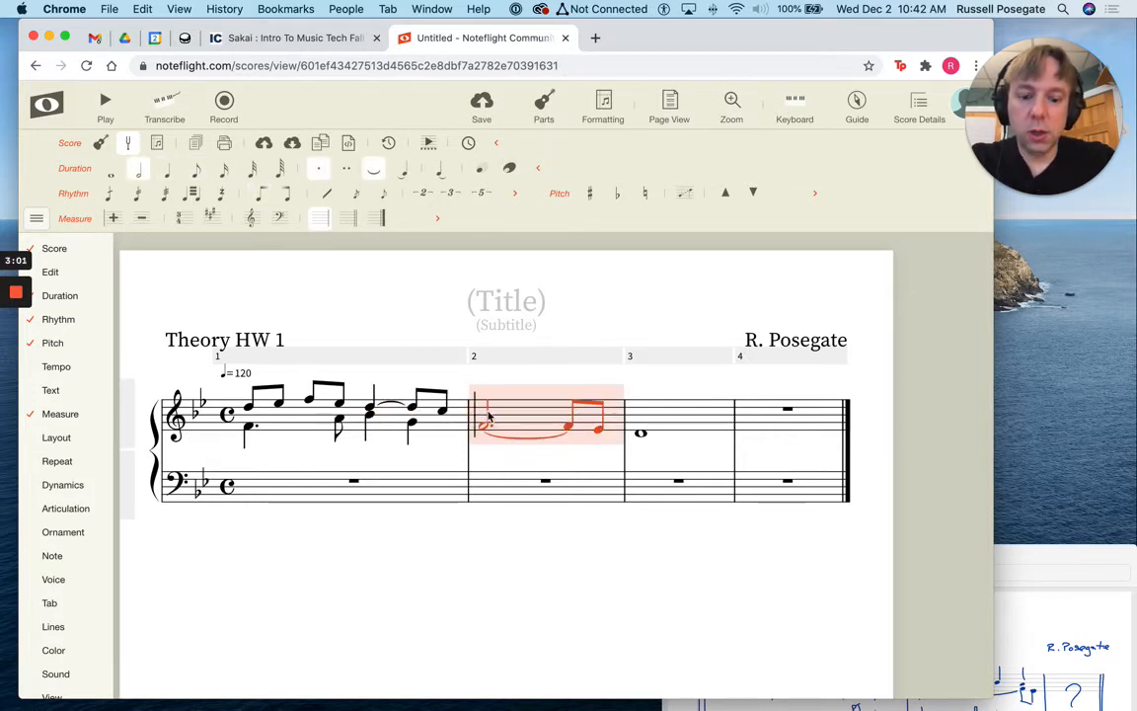
{"action": "key", "text": "shift+v"}
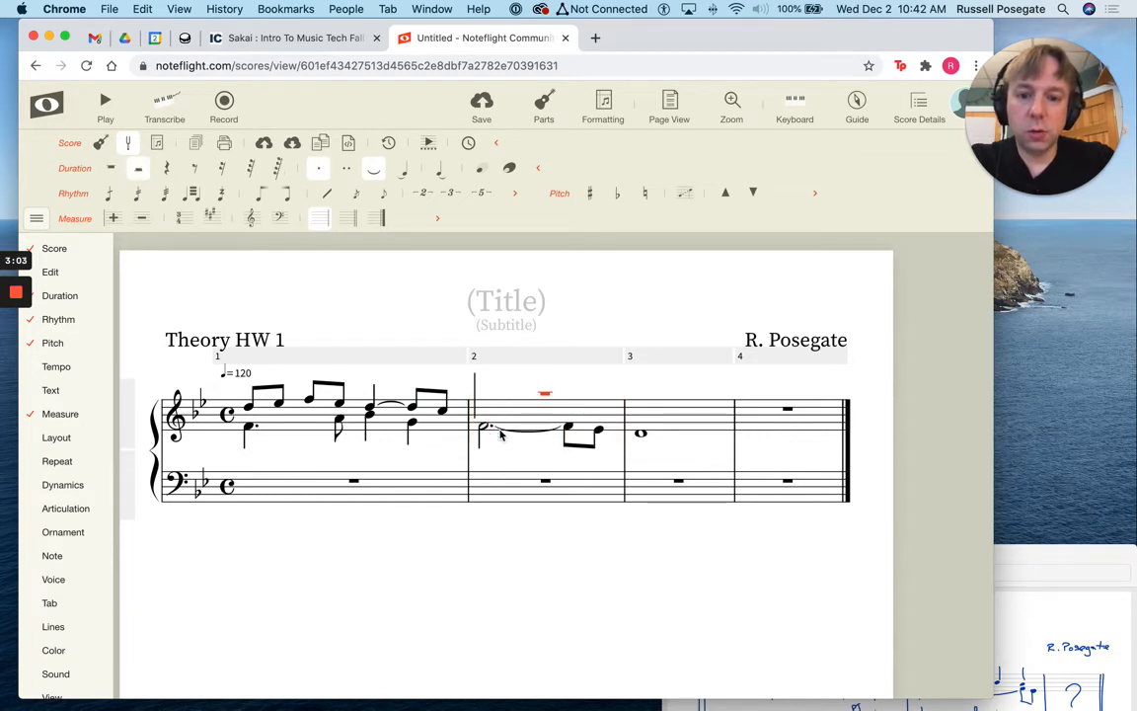
{"action": "left_click", "coordinate": [1094, 590]}
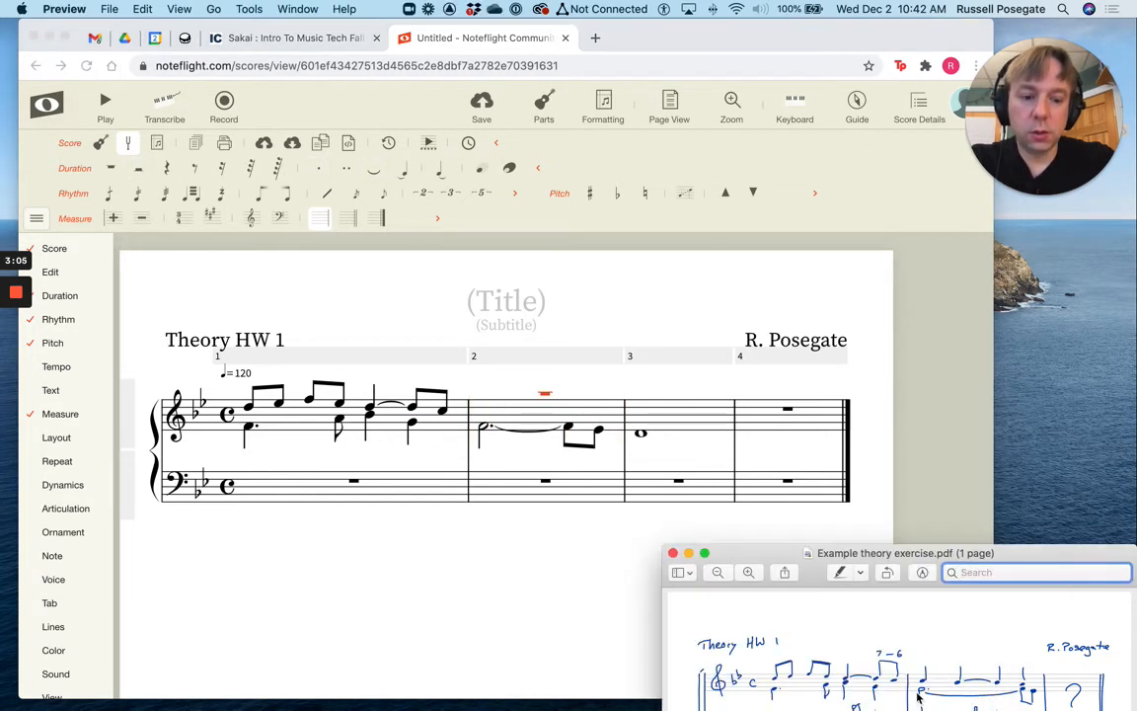
{"action": "left_click", "coordinate": [484, 412]}
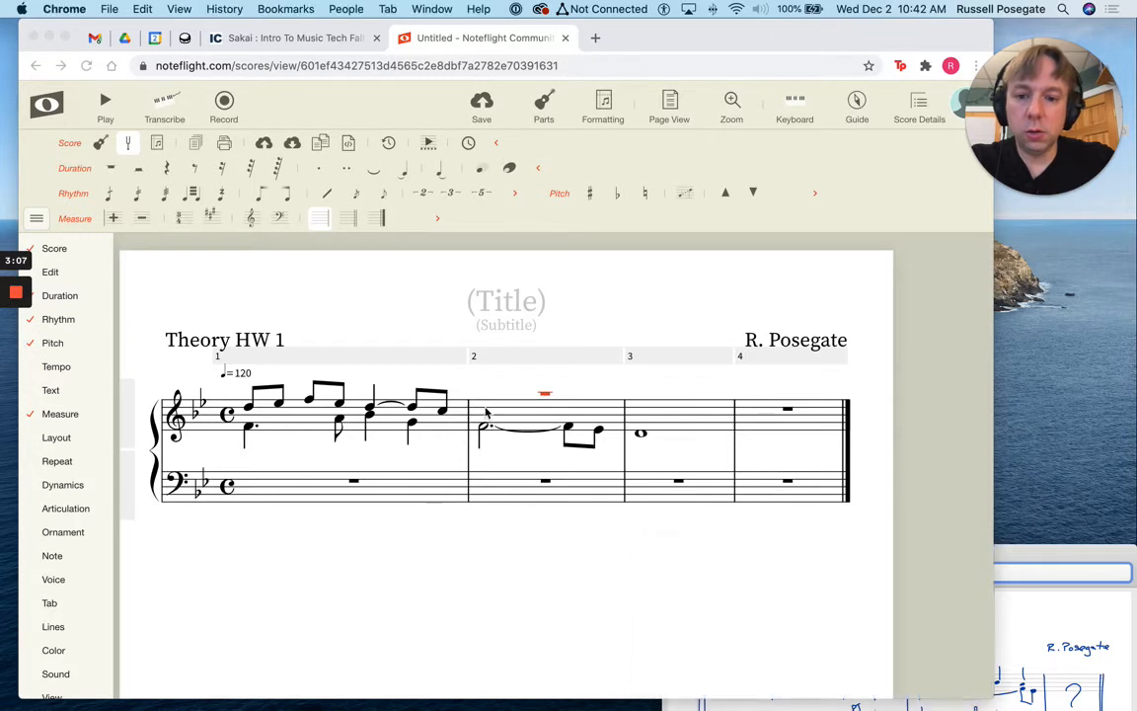
{"action": "left_click", "coordinate": [483, 408]}
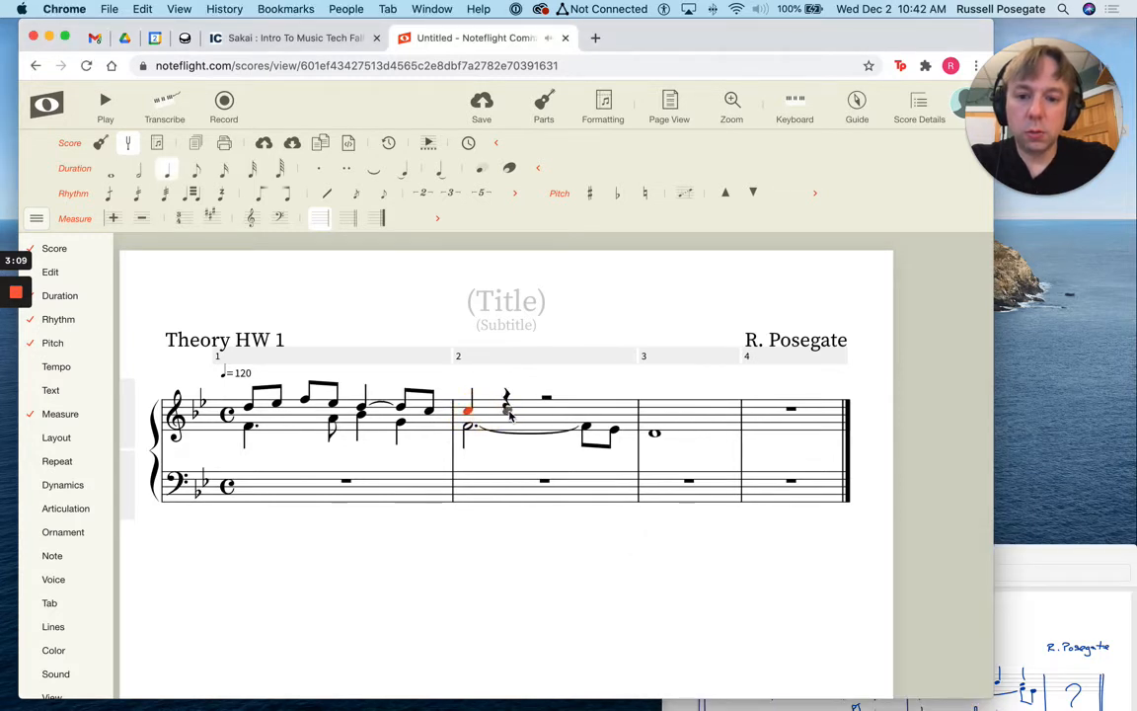
{"action": "left_click", "coordinate": [508, 415]}
{"action": "left_click", "coordinate": [541, 411]}
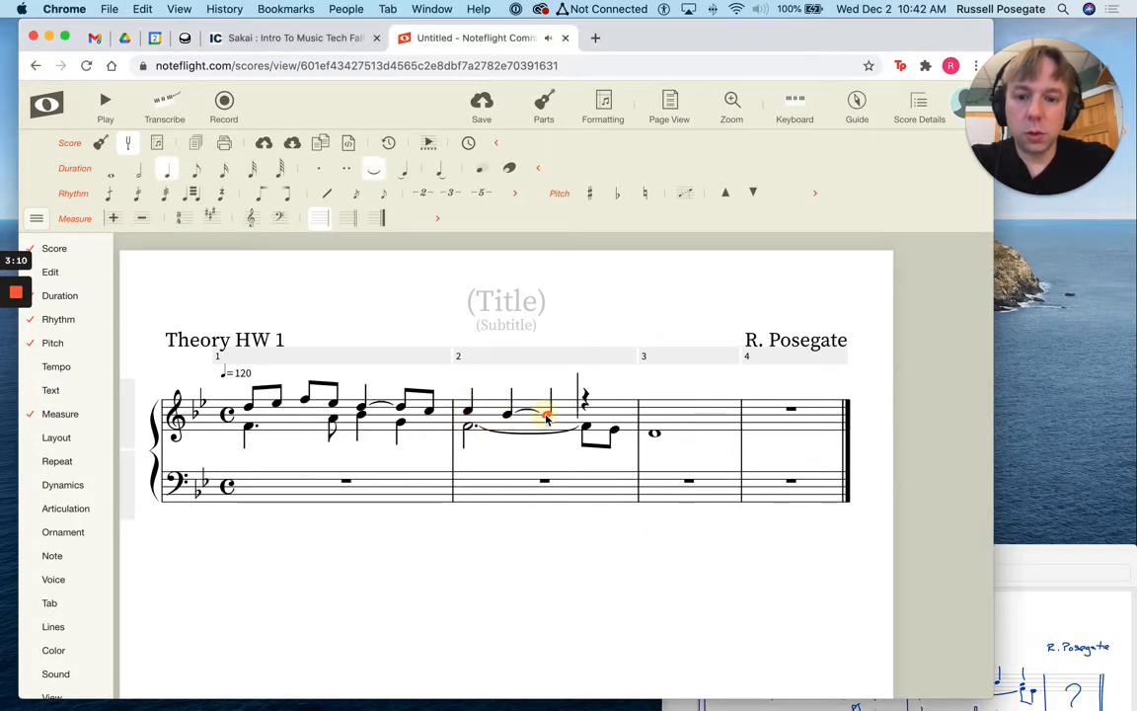
{"action": "left_click", "coordinate": [586, 421]}
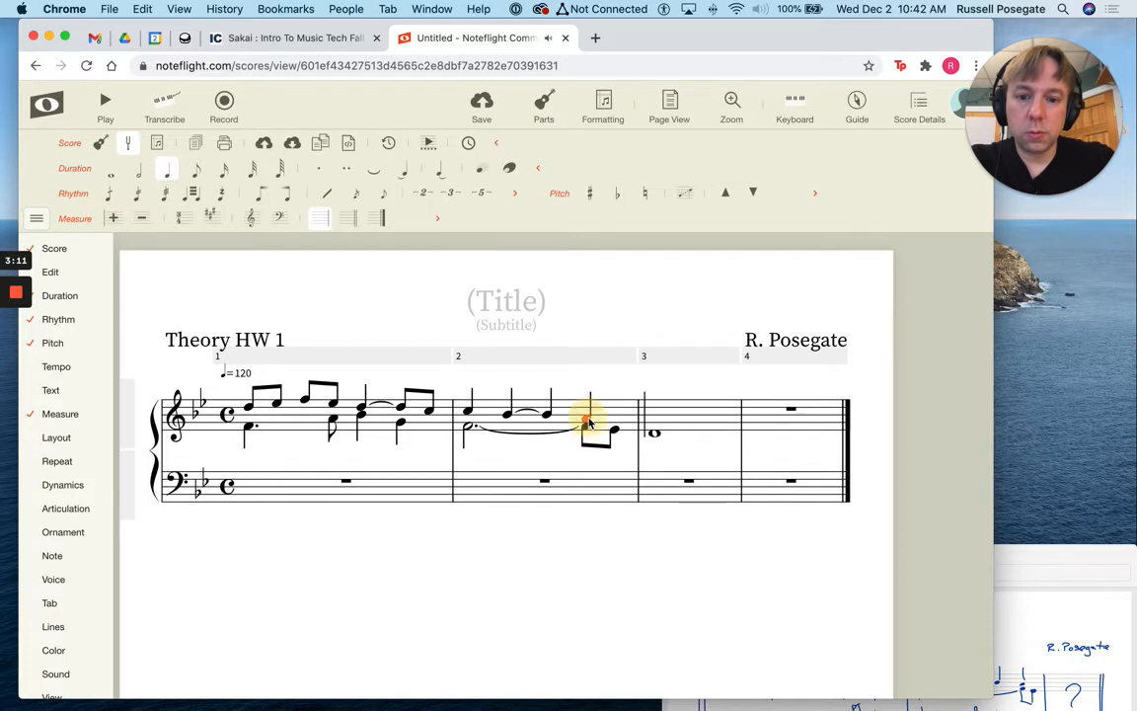
Undo the quarter note put into measure 3's existing voice and add a separate upper voice there with a whole-note B-flat4
{"action": "left_click", "coordinate": [656, 423]}
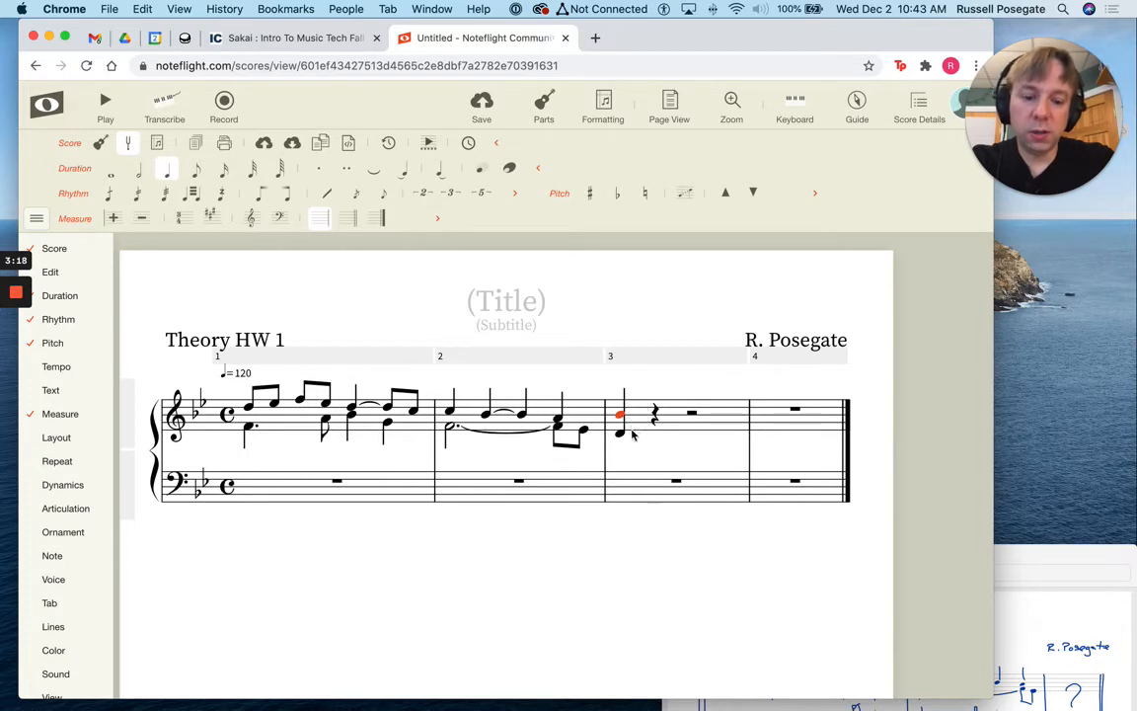
{"action": "key", "text": "super+z"}
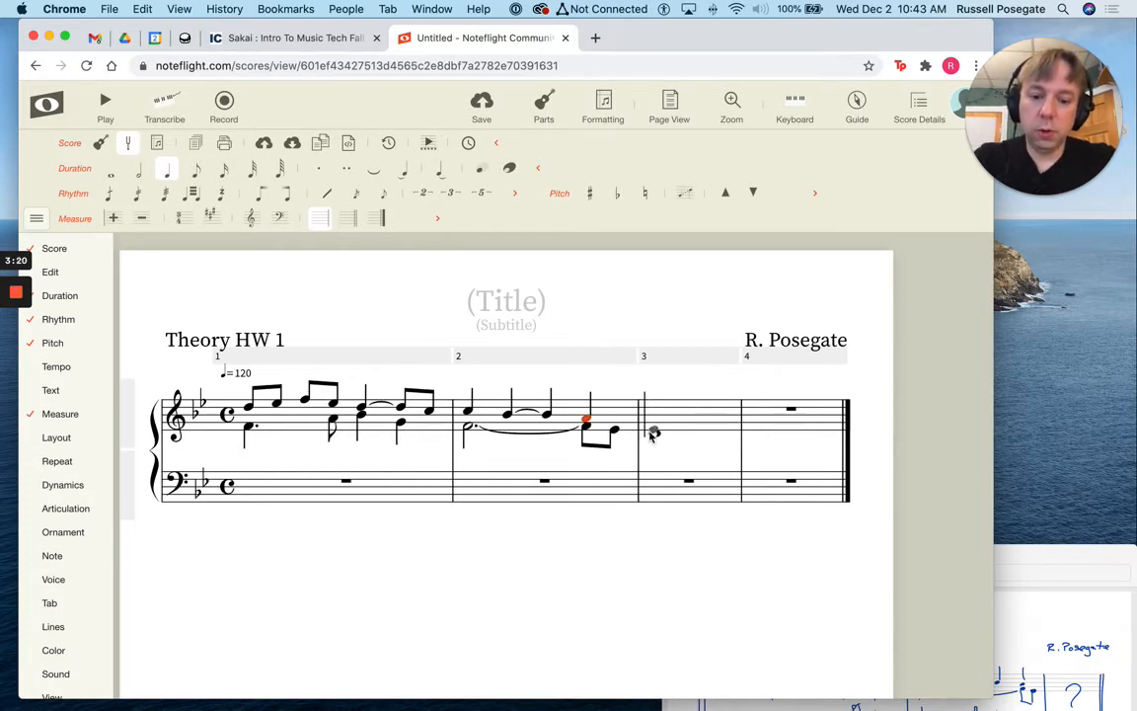
{"action": "left_click", "coordinate": [655, 420]}
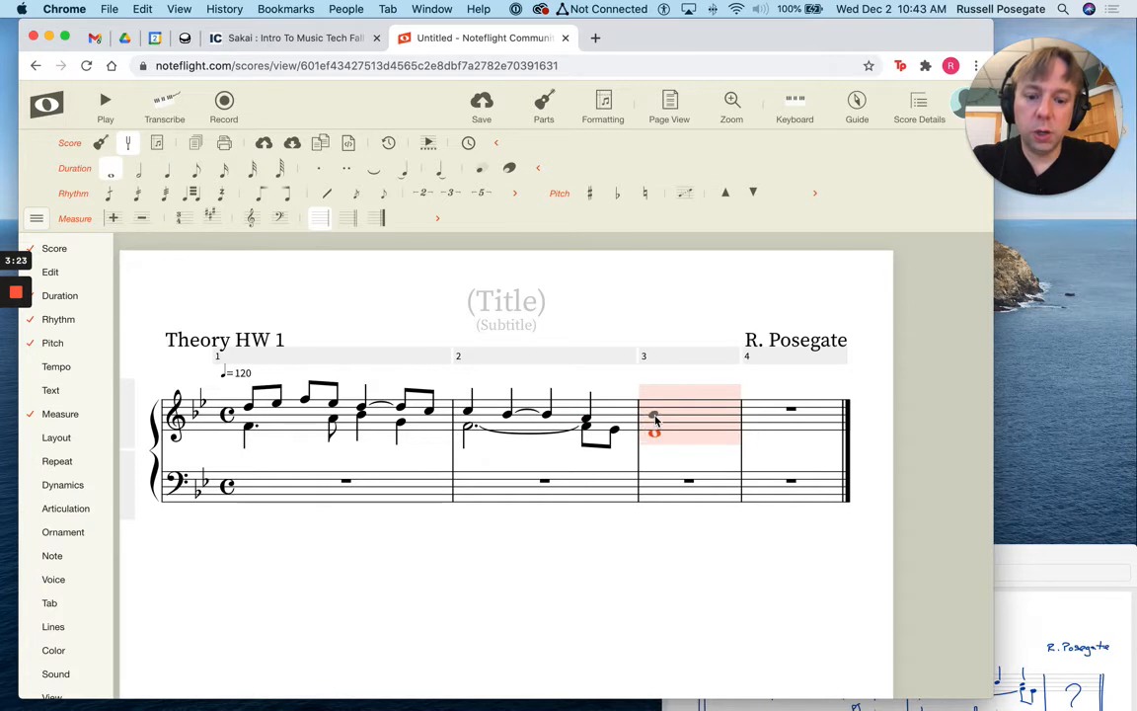
{"action": "key", "text": "v"}
{"action": "left_click", "coordinate": [655, 419]}
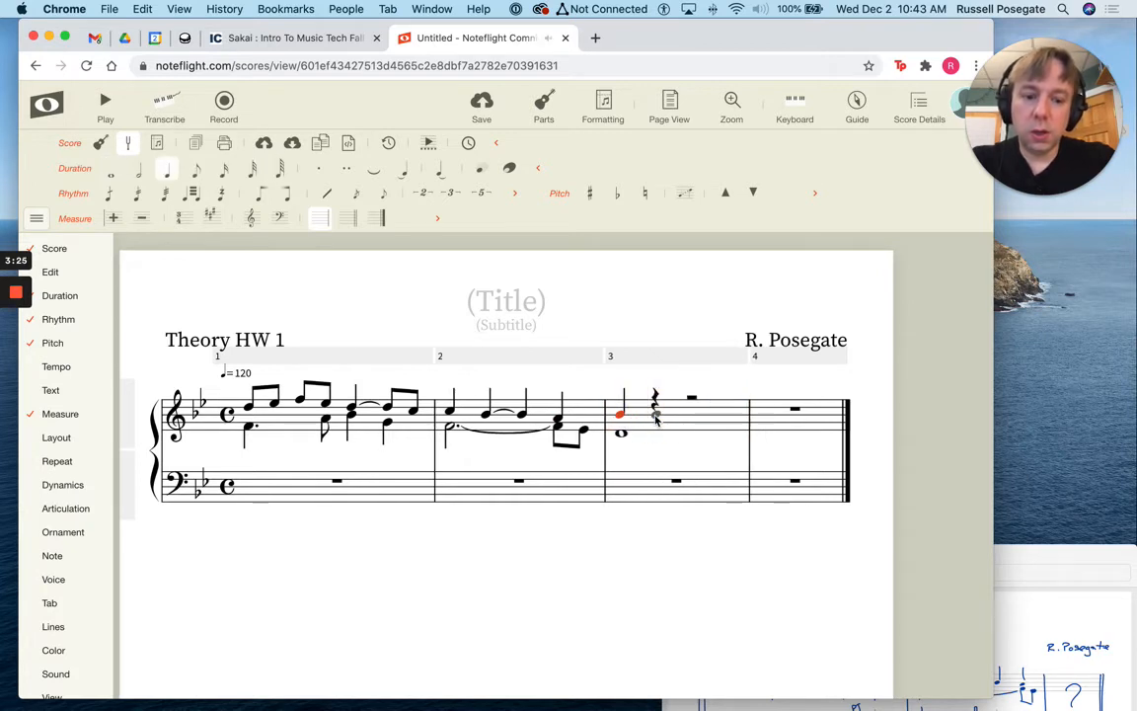
{"action": "key", "text": "7"}
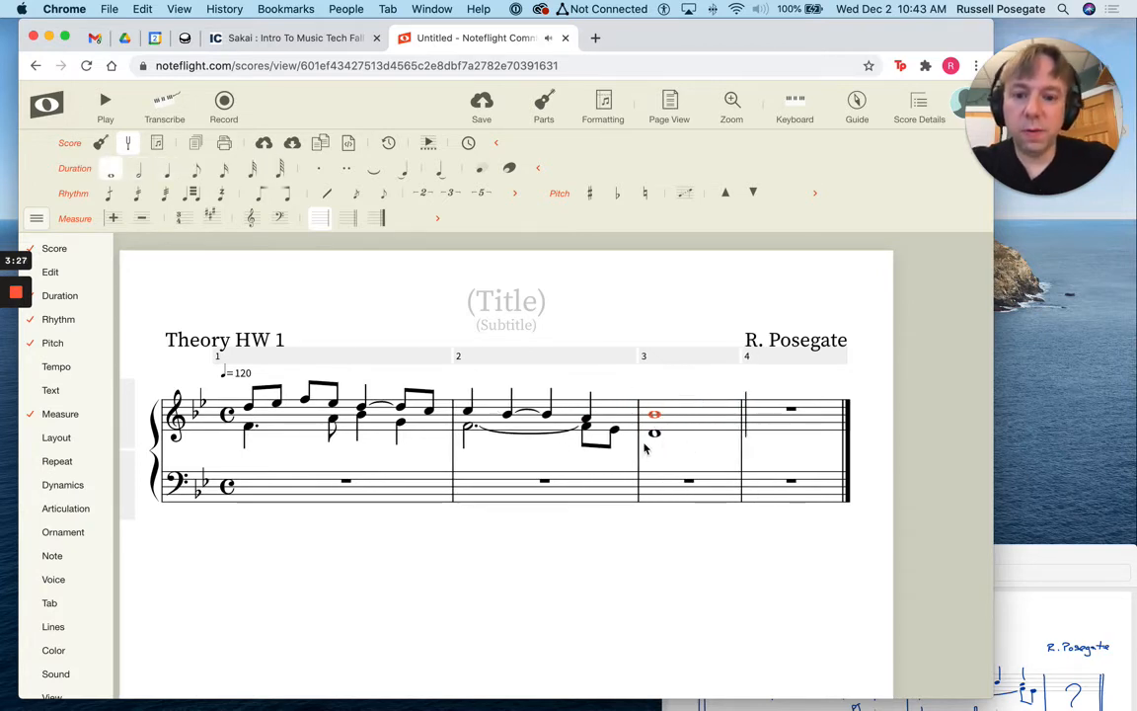
Move the handwritten PDF up to reveal its bass staff and enter eighth notes B-flat2, C3, D3 and E-flat3 in bass measure 1
{"action": "left_click", "coordinate": [1035, 588]}
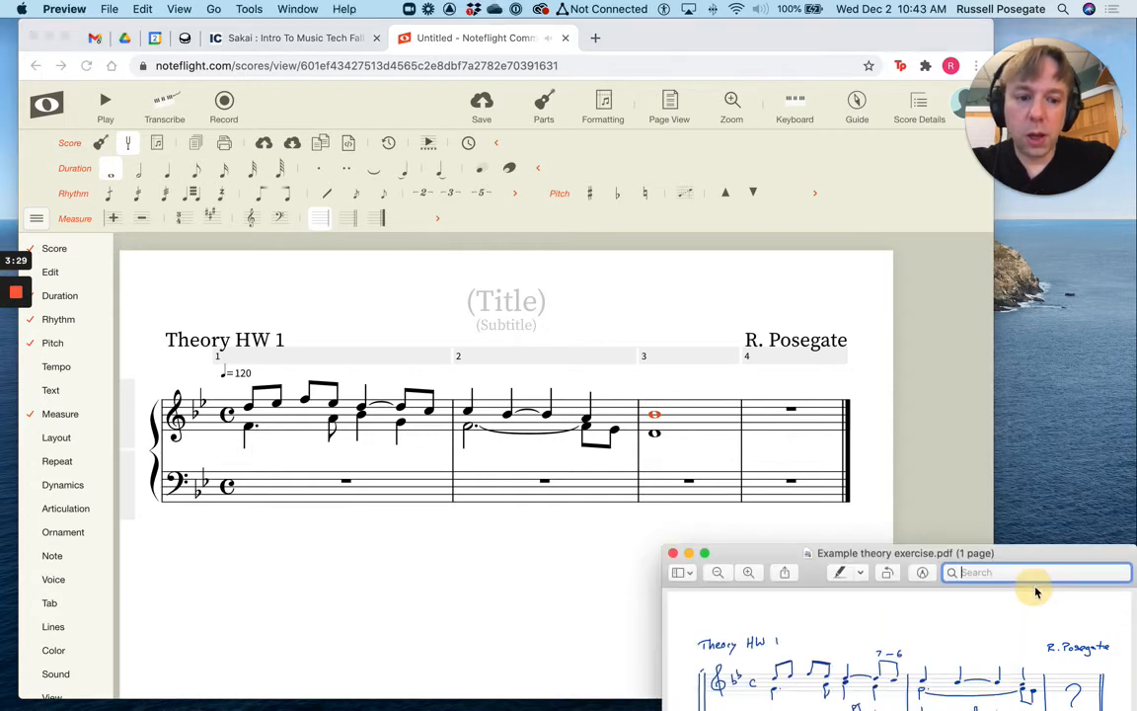
{"action": "left_click_drag", "start_coordinate": [1030, 557], "coordinate": [1029, 526]}
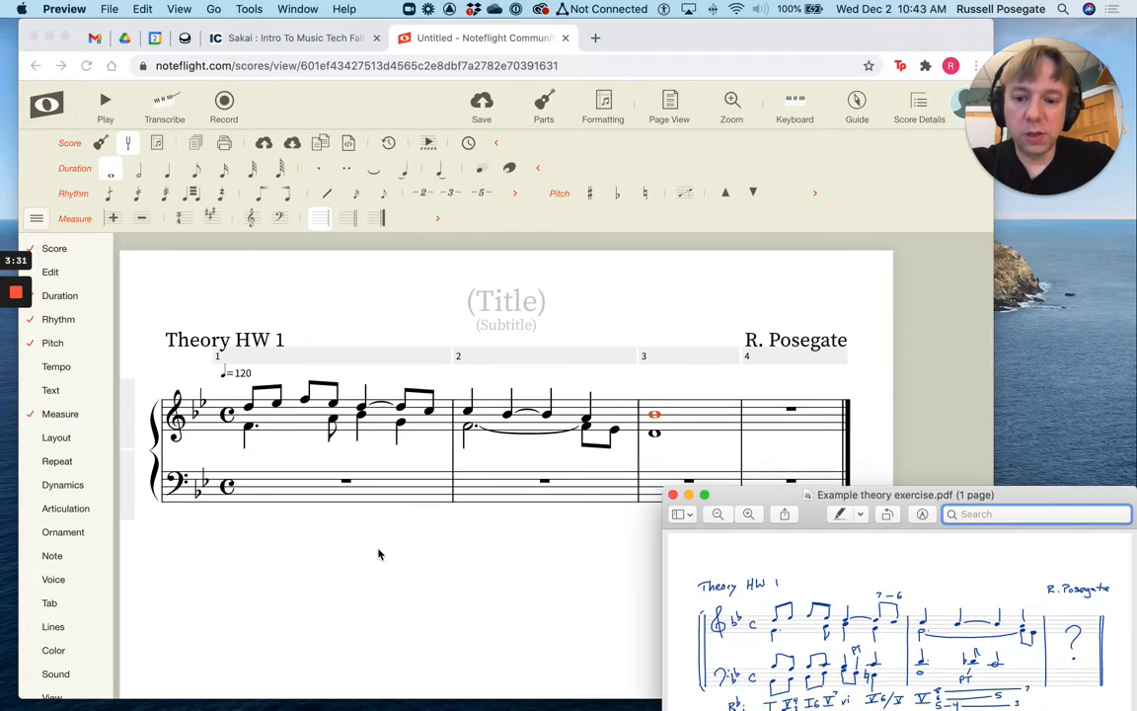
{"action": "left_click", "coordinate": [228, 482]}
{"action": "left_click", "coordinate": [249, 494]}
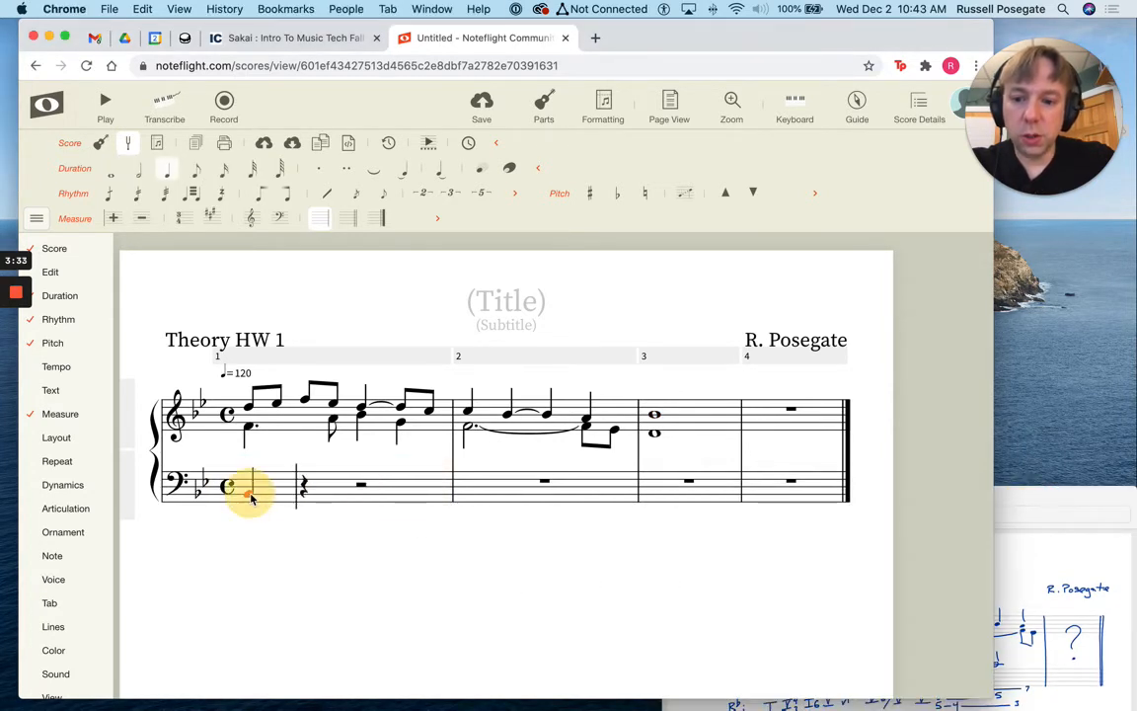
{"action": "key", "text": "8"}
{"action": "left_click", "coordinate": [276, 491]}
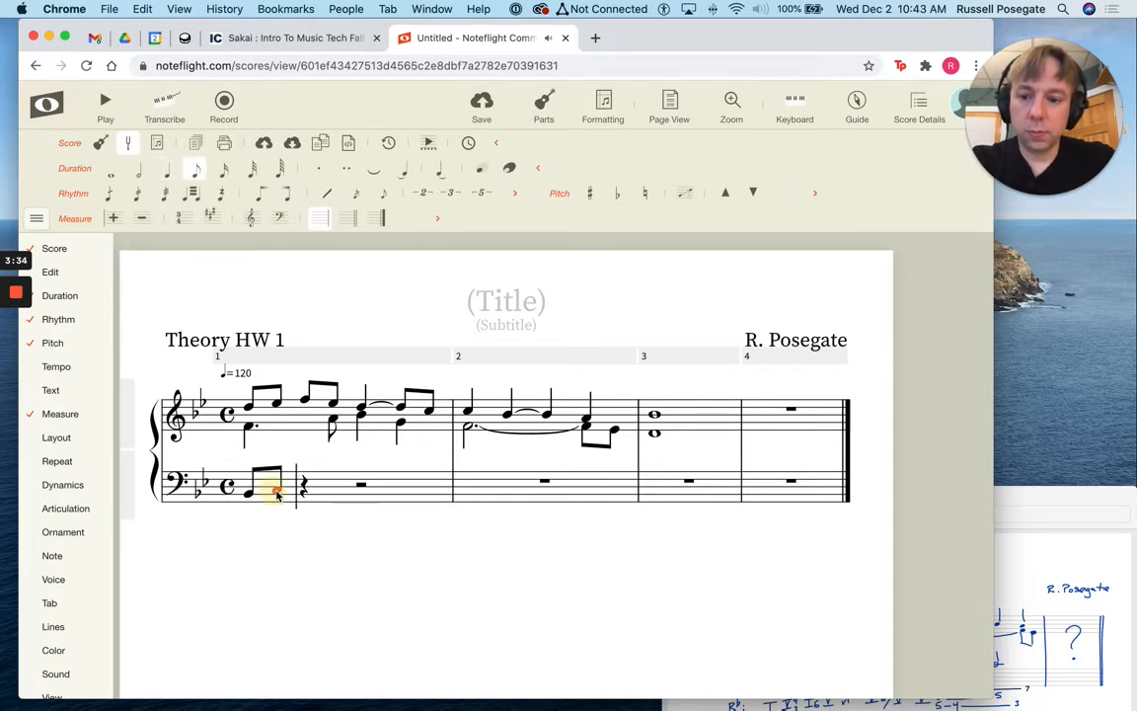
{"action": "left_click", "coordinate": [304, 486]}
{"action": "left_click", "coordinate": [331, 484]}
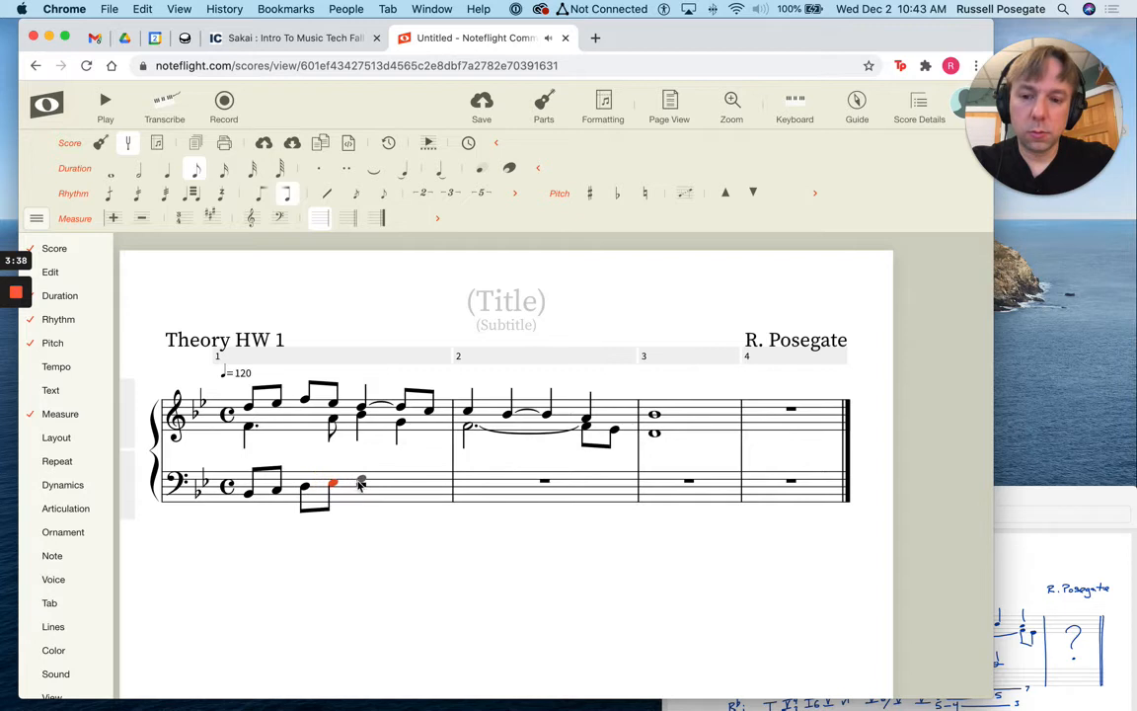
Recheck the handwritten exercise PDF and replace the E-flat3 after D3 in bass measure 1 with an eighth-note F3
{"action": "key", "text": "BackSpace"}
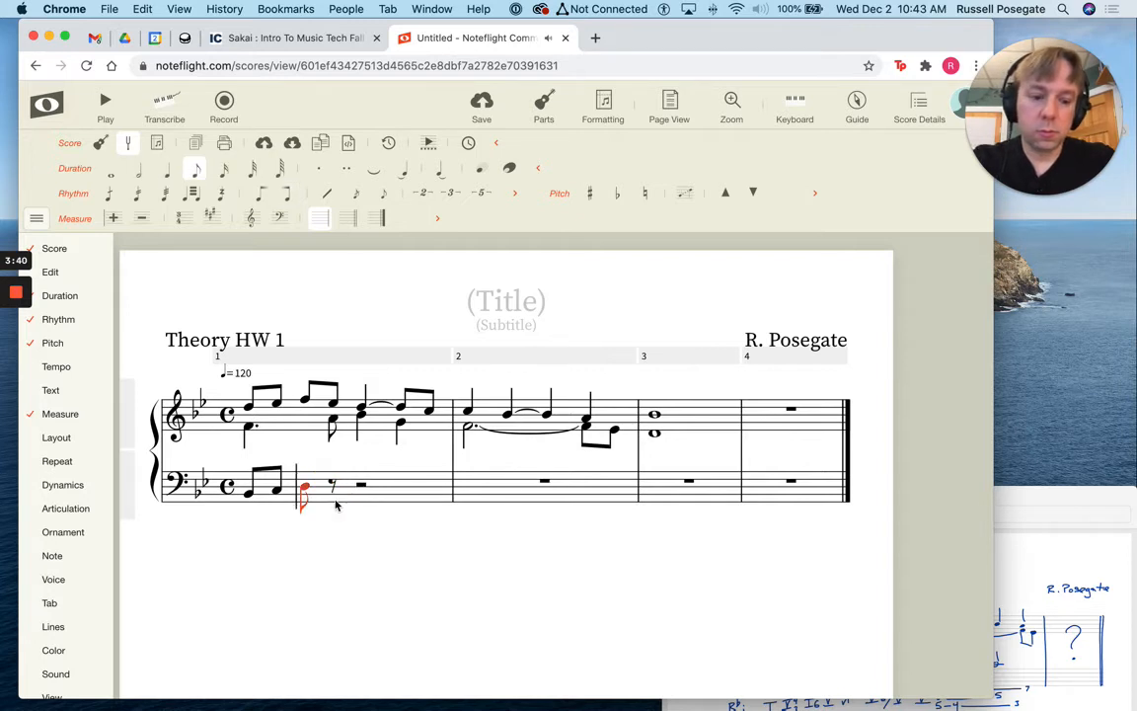
{"action": "key", "text": "5"}
{"action": "left_click", "coordinate": [1016, 567]}
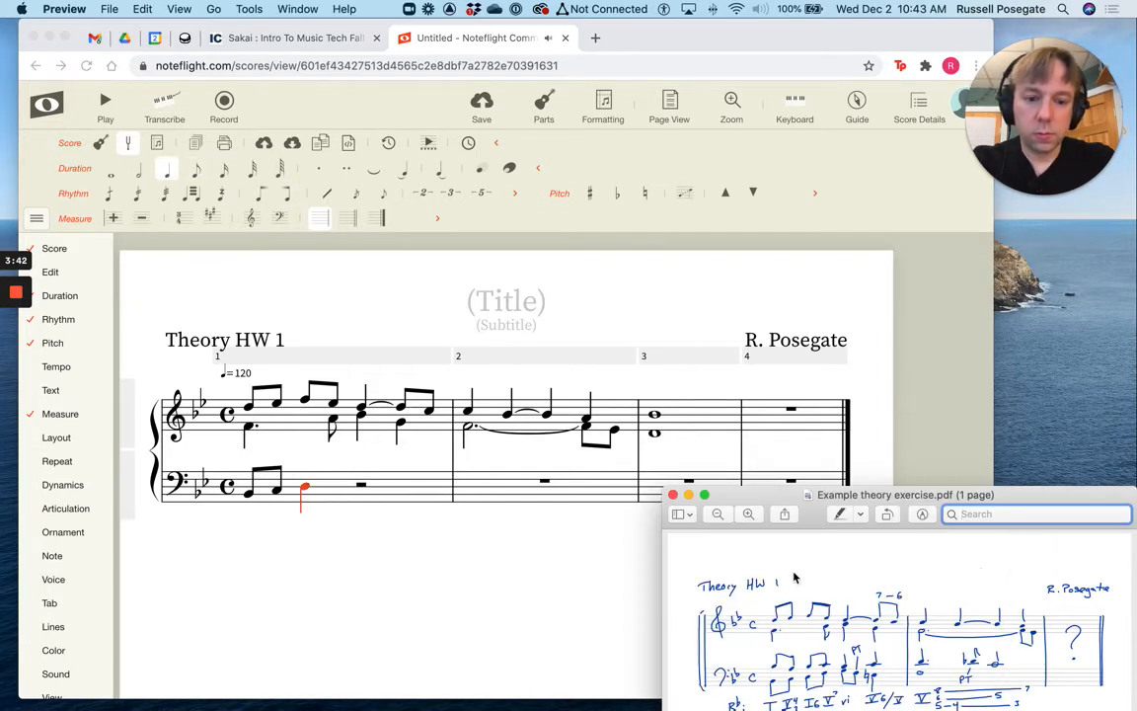
{"action": "left_click", "coordinate": [302, 490]}
{"action": "key", "text": "4"}
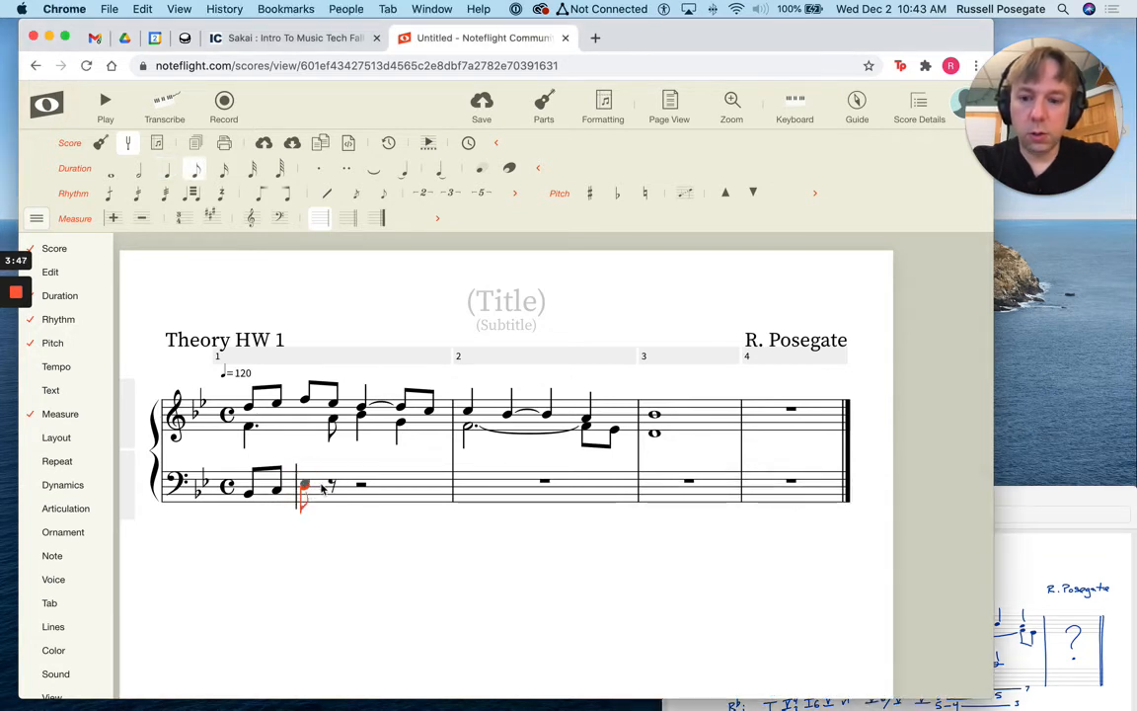
{"action": "left_click", "coordinate": [331, 480]}
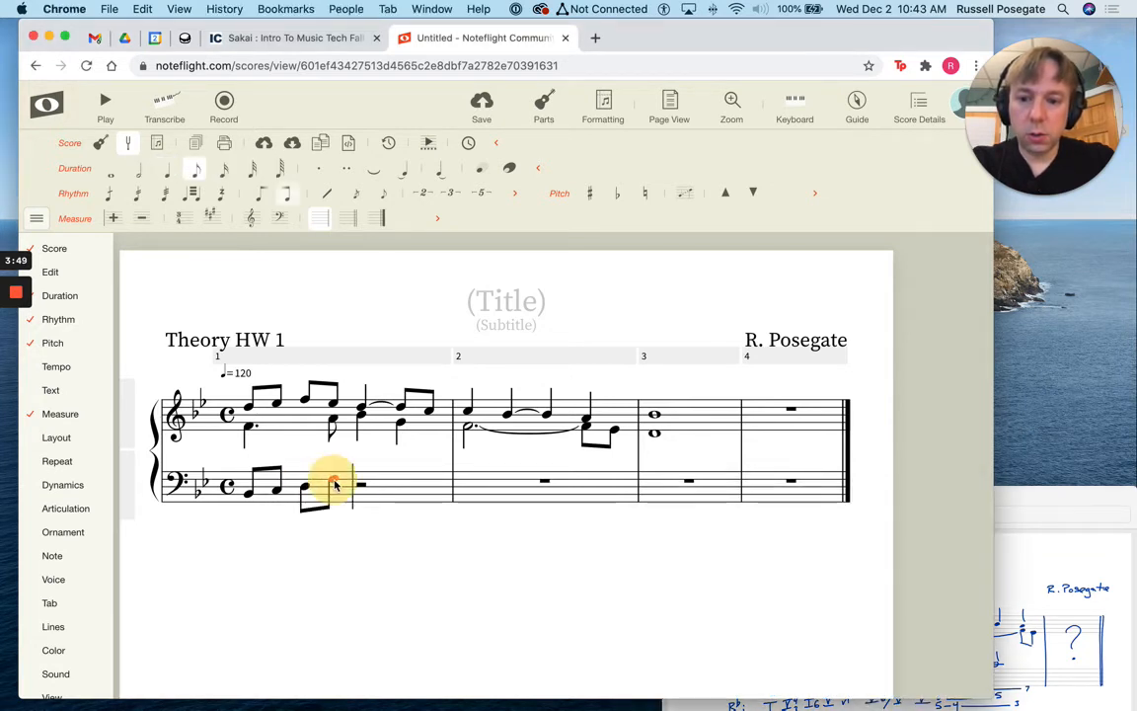
Complete the lower voice of bass measure 1 with a quarter-note G3 and a quarter-note E-natural3
{"action": "left_click", "coordinate": [360, 479]}
{"action": "key", "text": "5"}
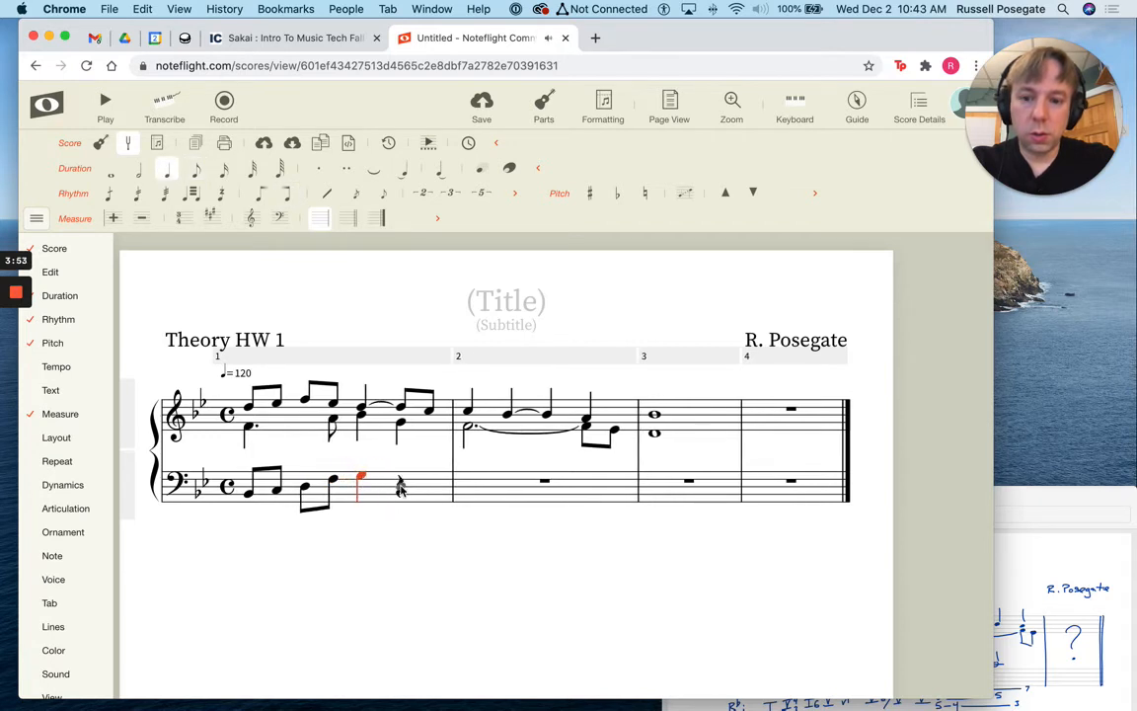
{"action": "left_click", "coordinate": [400, 484]}
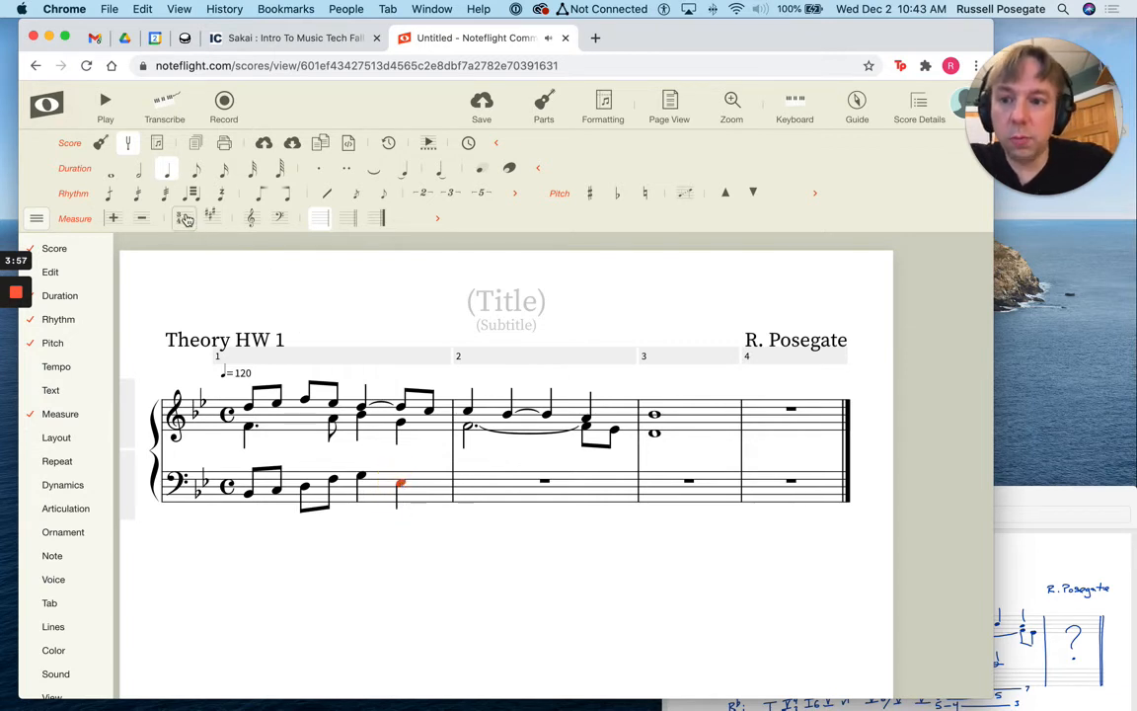
{"action": "left_click", "coordinate": [622, 201]}
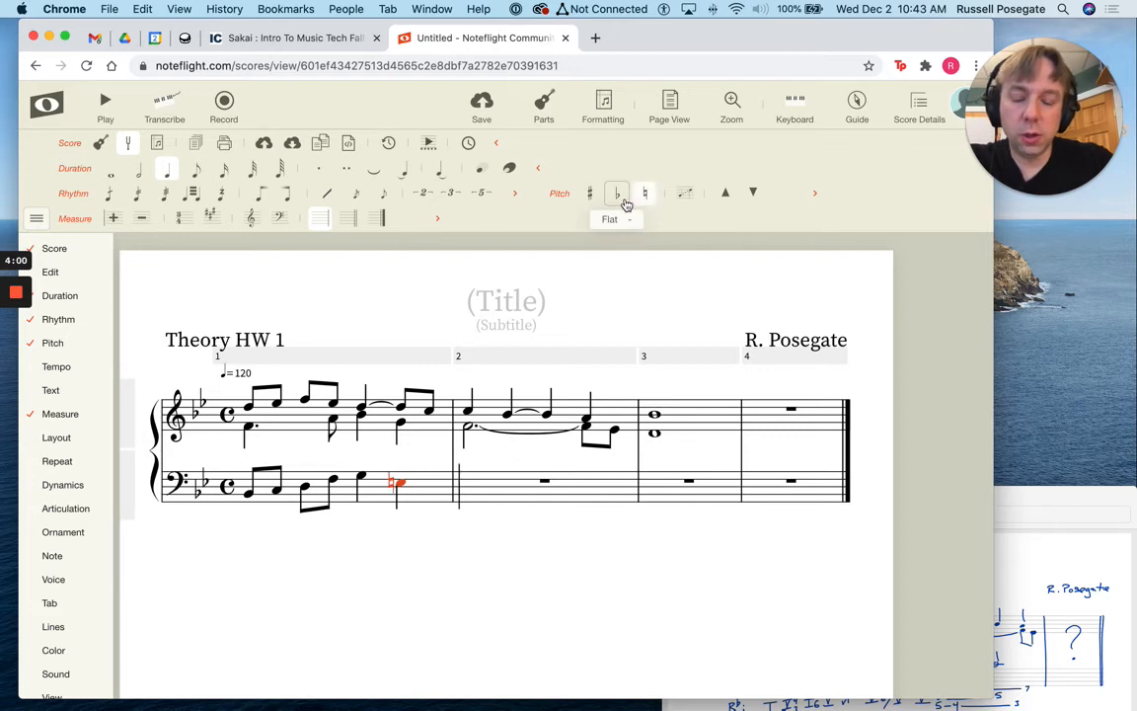
Check the handwritten exercise PDF and enter whole notes F3 in bass measure 2 and B-flat2 in bass measure 3
{"action": "left_click", "coordinate": [1072, 561]}
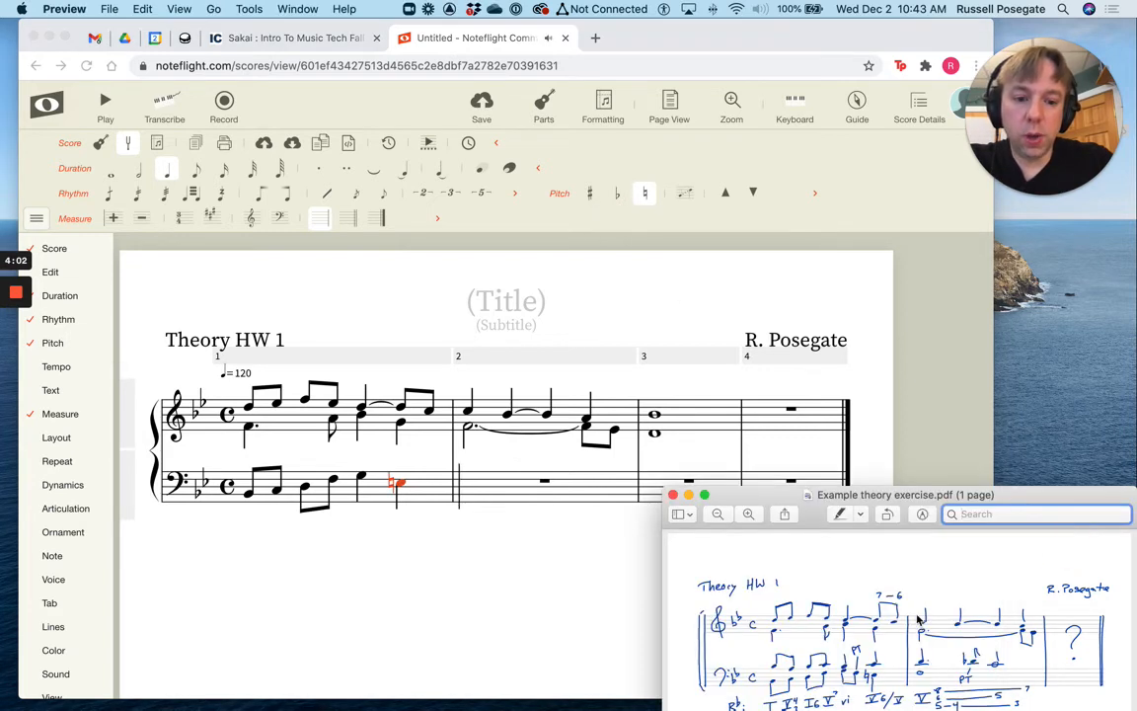
{"action": "left_click", "coordinate": [470, 491]}
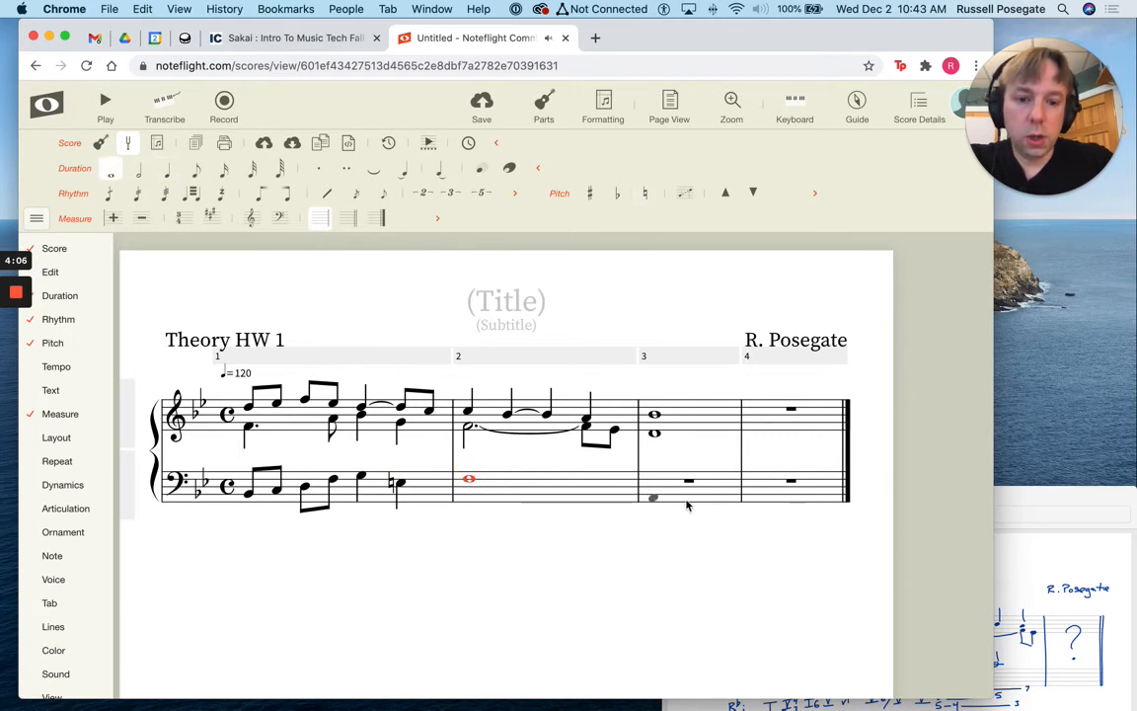
{"action": "left_click", "coordinate": [653, 494]}
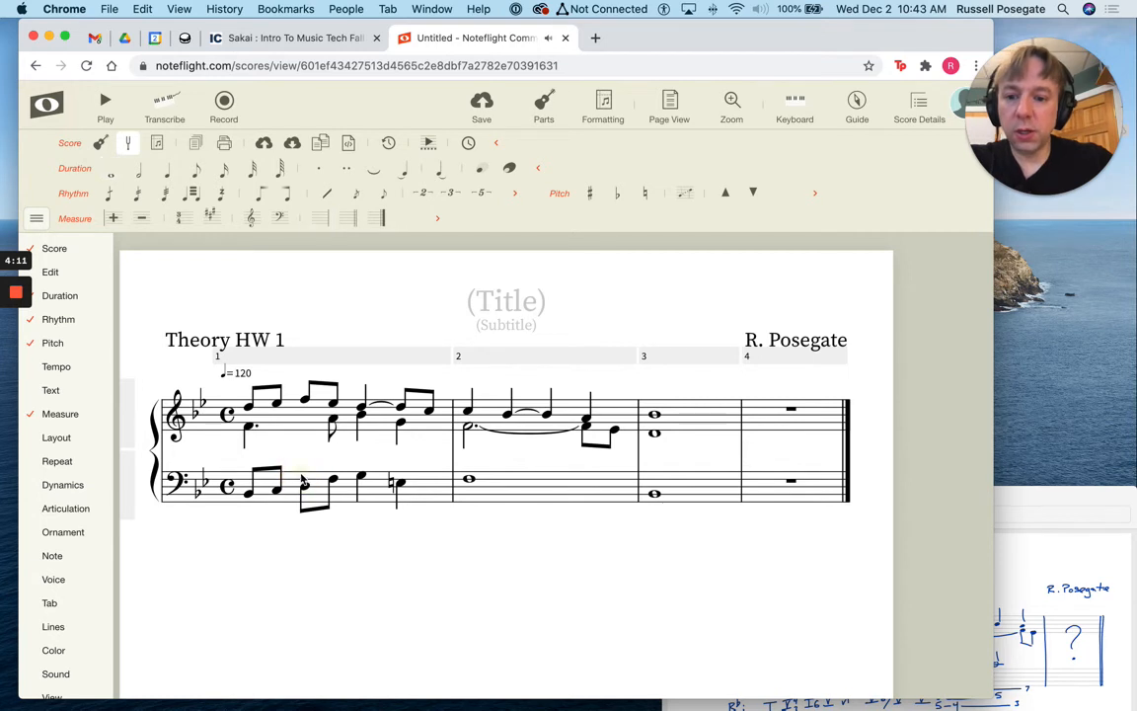
Add an upper voice to bass measure 1 and enter eighth notes B-flat3, A3, B-flat3 and C4, consulting the handwritten exercise PDF
{"action": "left_click", "coordinate": [300, 481]}
{"action": "key", "text": "shift+v"}
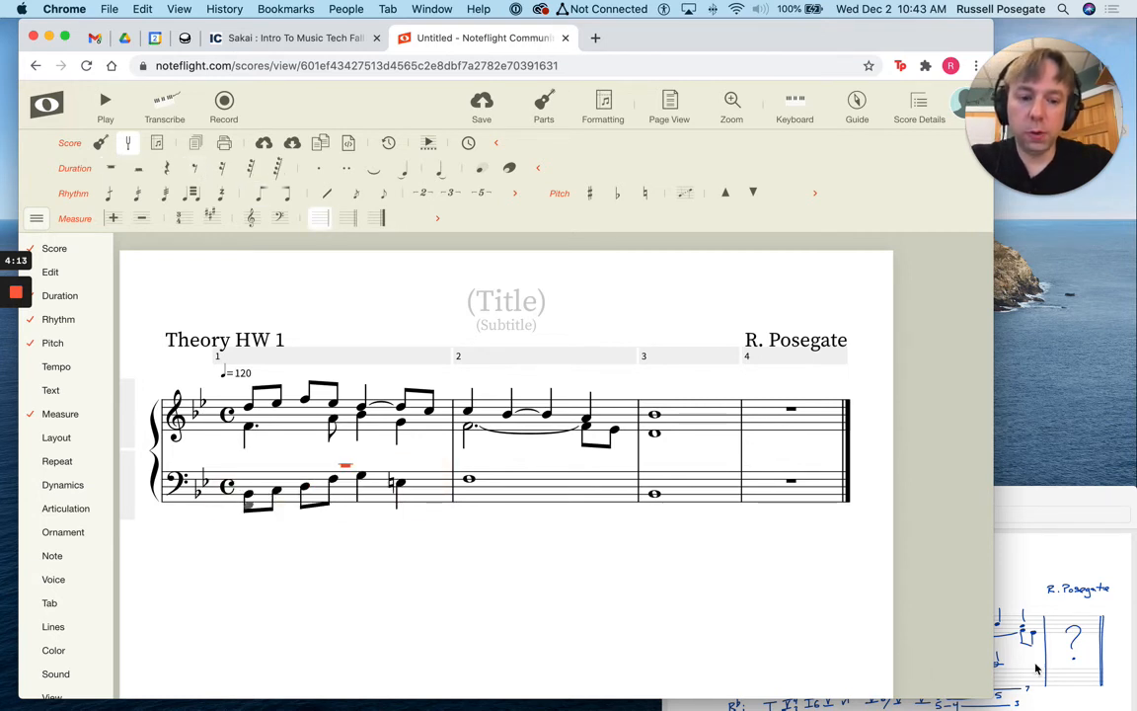
{"action": "left_click", "coordinate": [1035, 668]}
{"action": "left_click", "coordinate": [246, 434]}
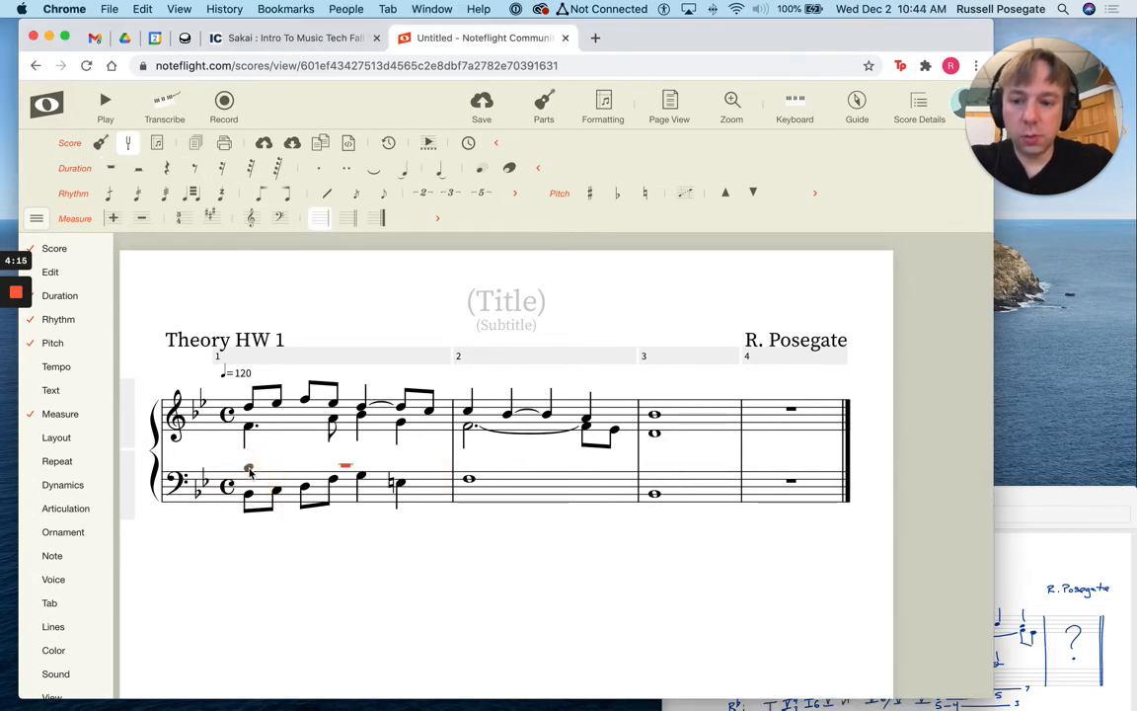
{"action": "left_click", "coordinate": [247, 474]}
{"action": "key", "text": "8"}
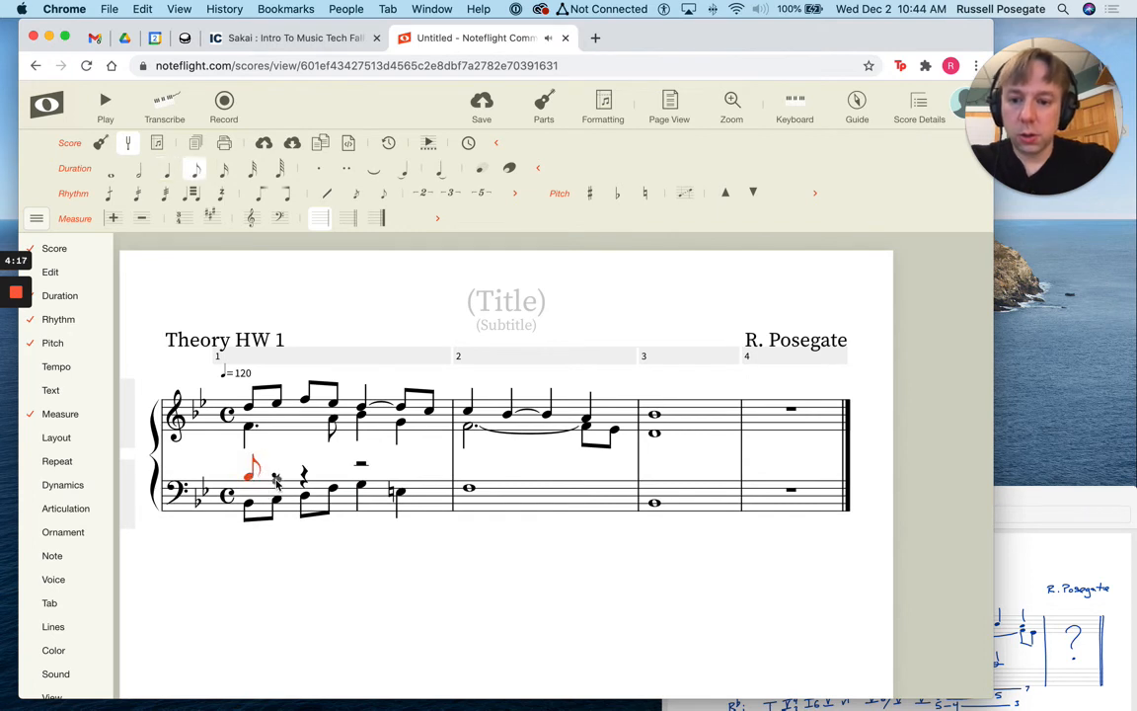
{"action": "left_click", "coordinate": [278, 481]}
{"action": "left_click", "coordinate": [303, 475]}
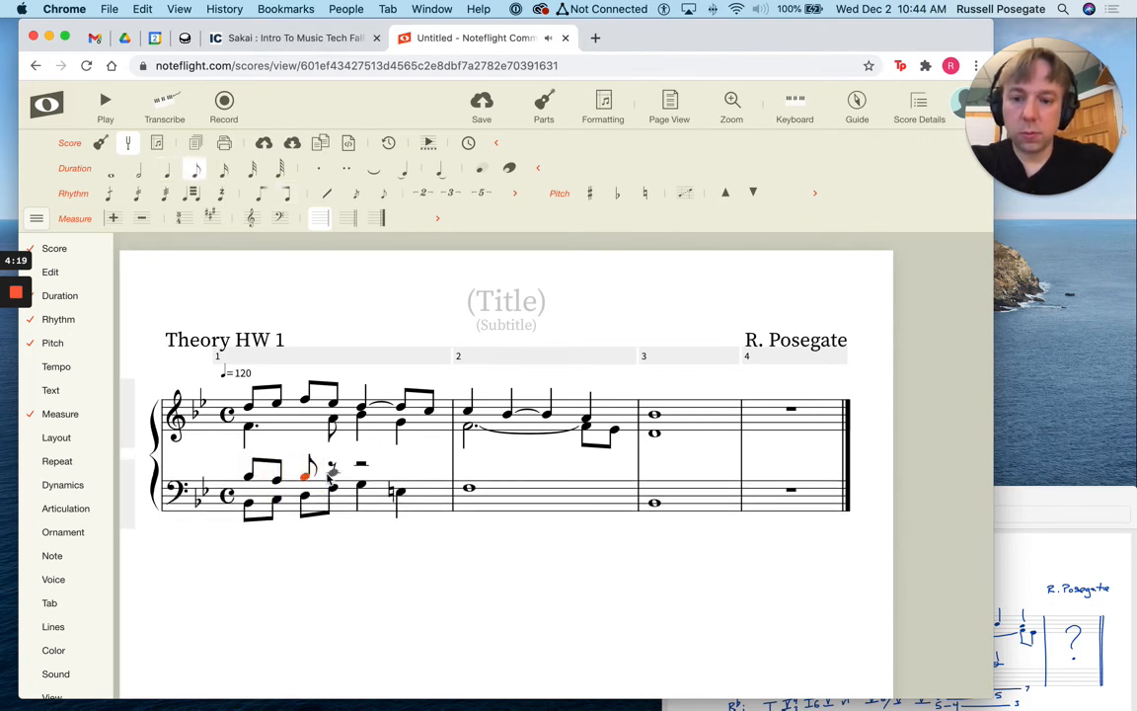
{"action": "left_click", "coordinate": [332, 474]}
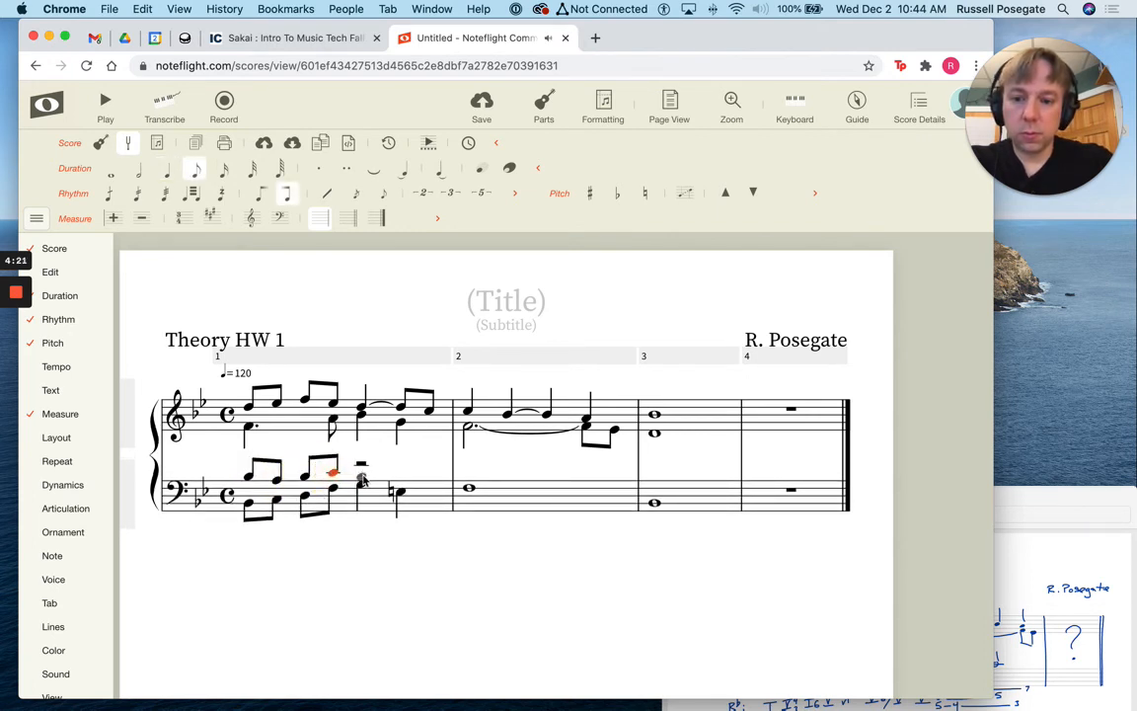
Enter quarter notes B-flat3 and C4 on beats three and four of bass measure 1's upper voice
{"action": "left_click", "coordinate": [361, 478]}
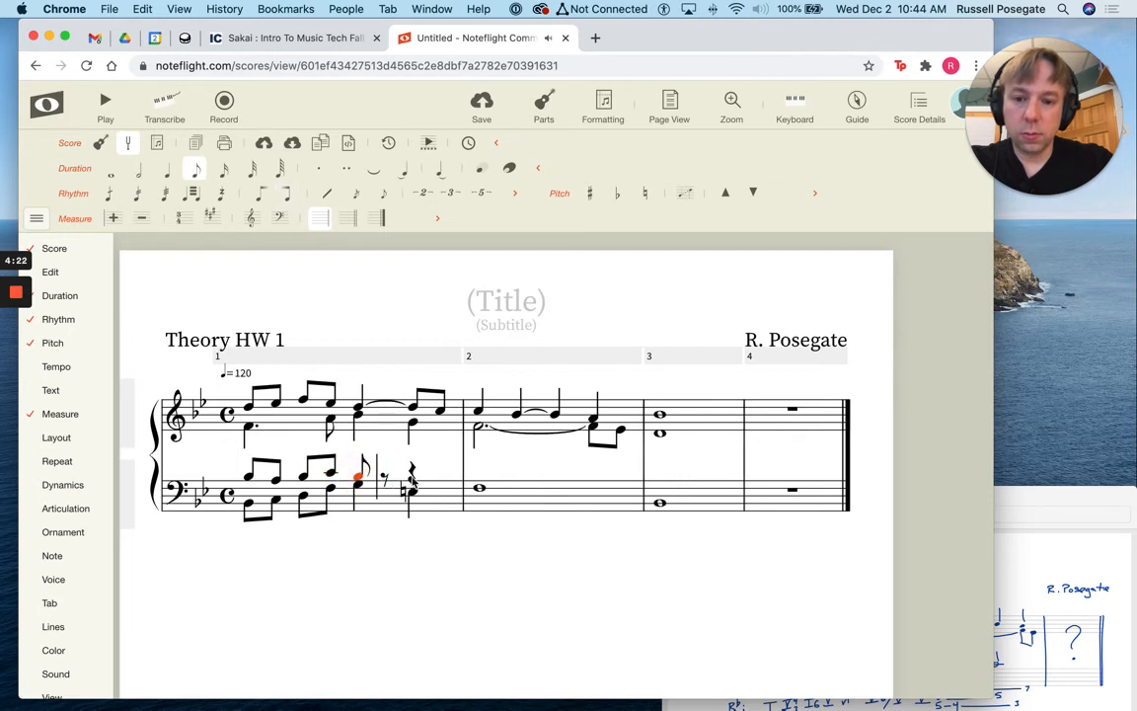
{"action": "key", "text": "5"}
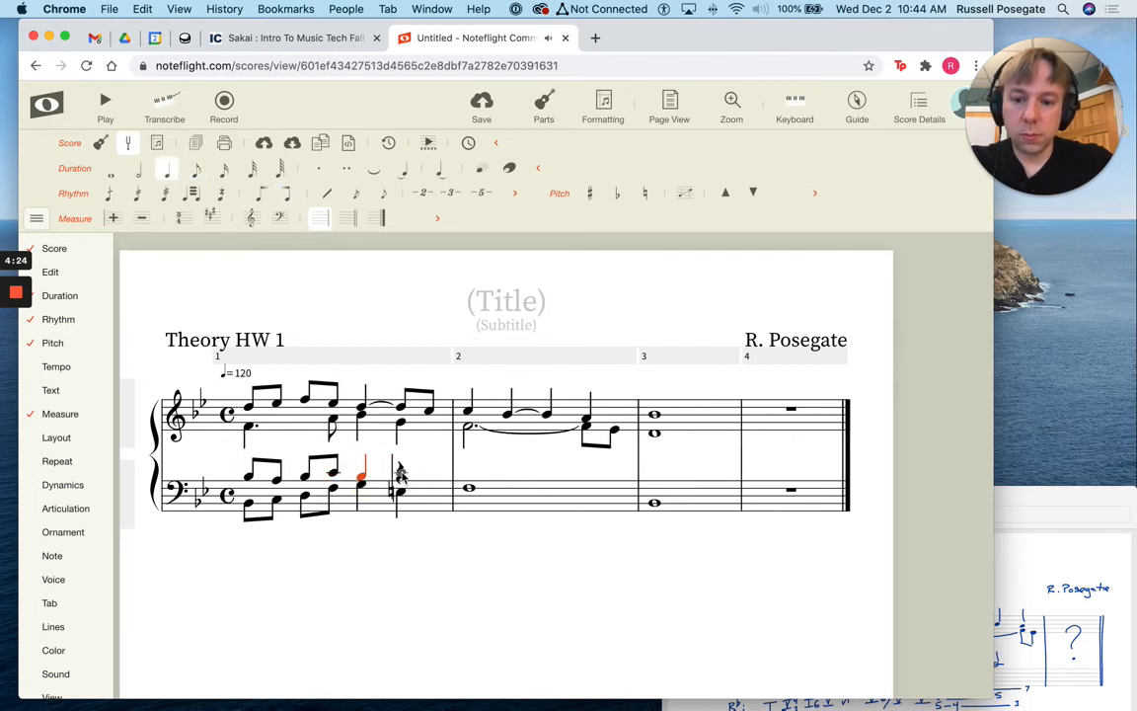
{"action": "left_click", "coordinate": [400, 474]}
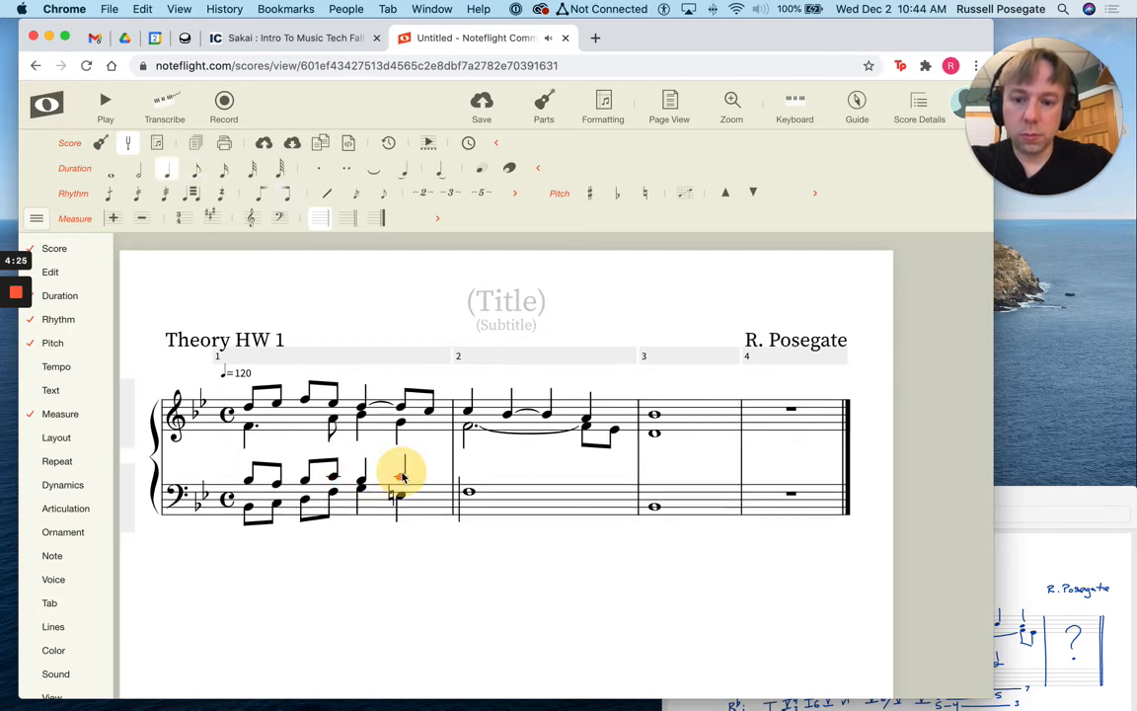
Check the handwritten exercise PDF, add an upper voice to bass measure 2 and enter a dotted-quarter D4 on beat one
{"action": "left_click", "coordinate": [1063, 596]}
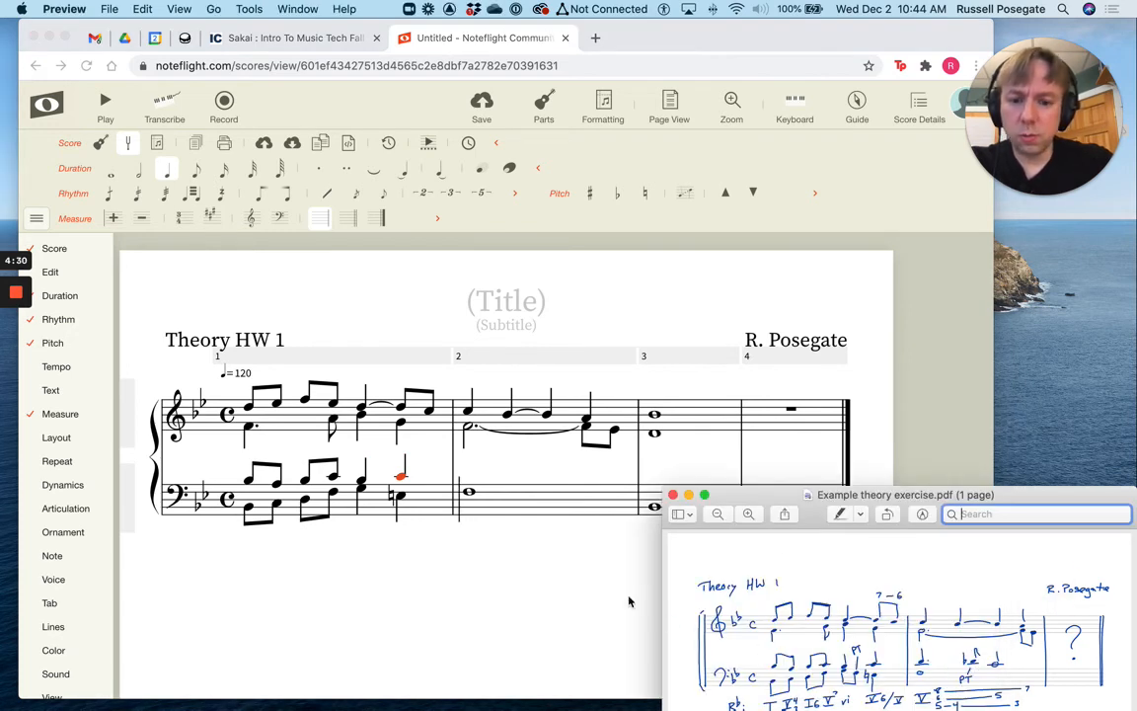
{"action": "left_click", "coordinate": [470, 487]}
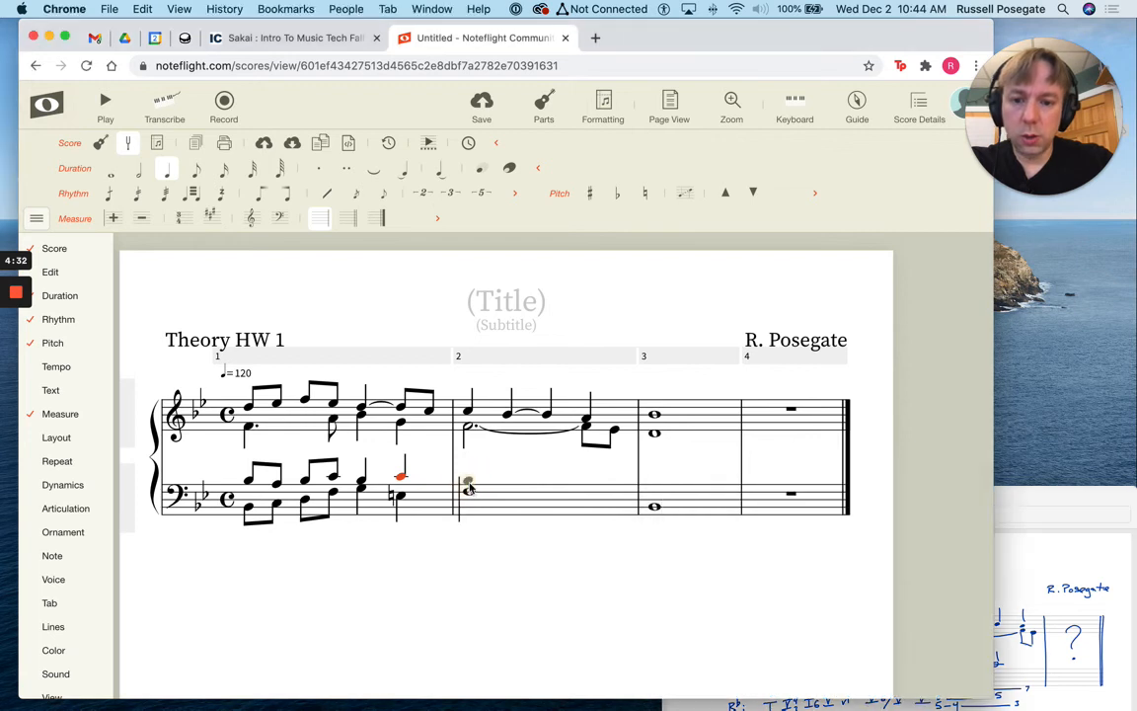
{"action": "left_click", "coordinate": [470, 493]}
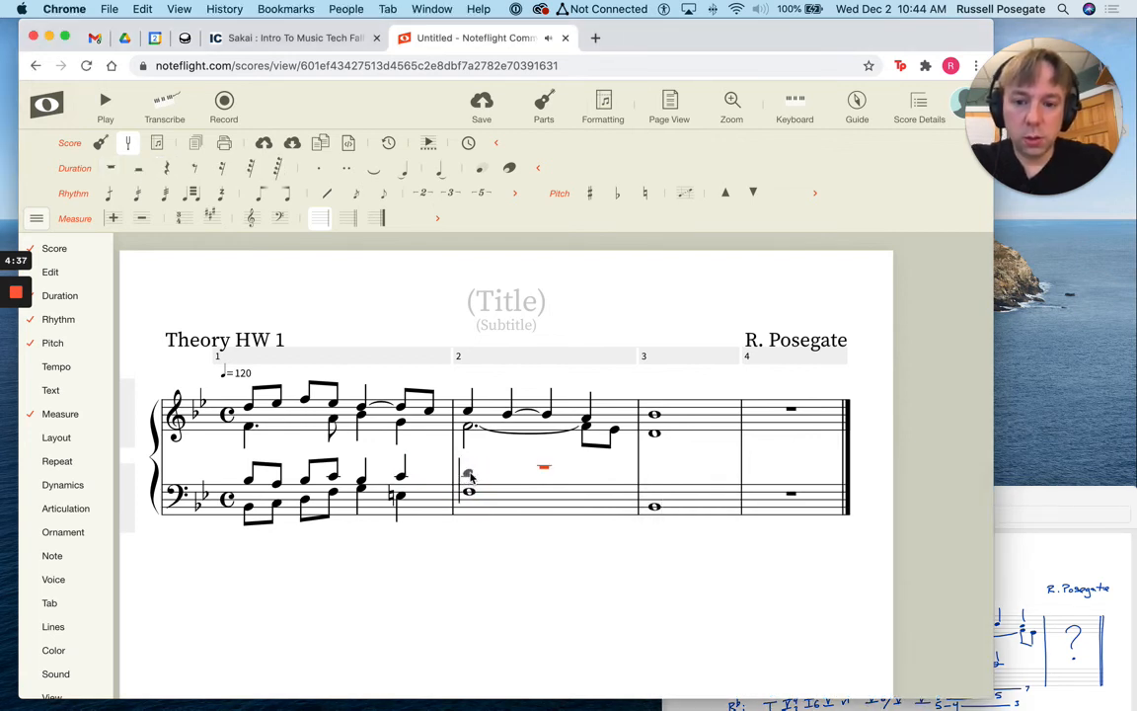
{"action": "left_click", "coordinate": [469, 477]}
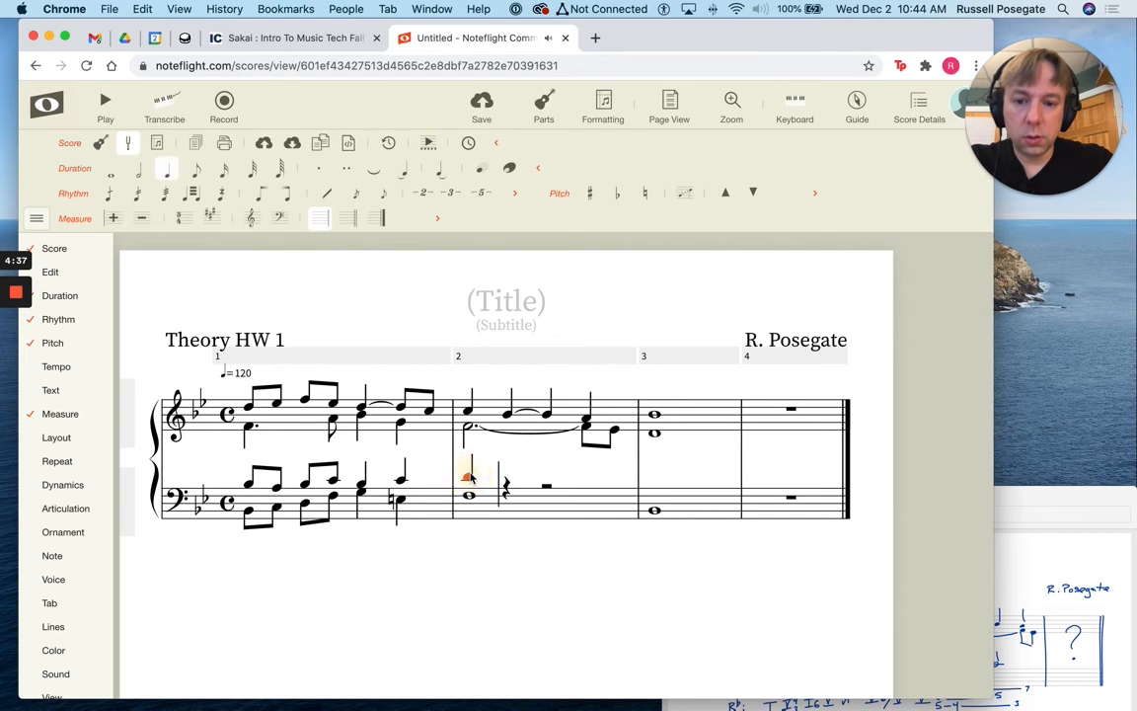
Complete bass measure 2's upper voice with an eighth-note D-flat4 and a half-note C4
{"action": "left_click", "coordinate": [523, 480]}
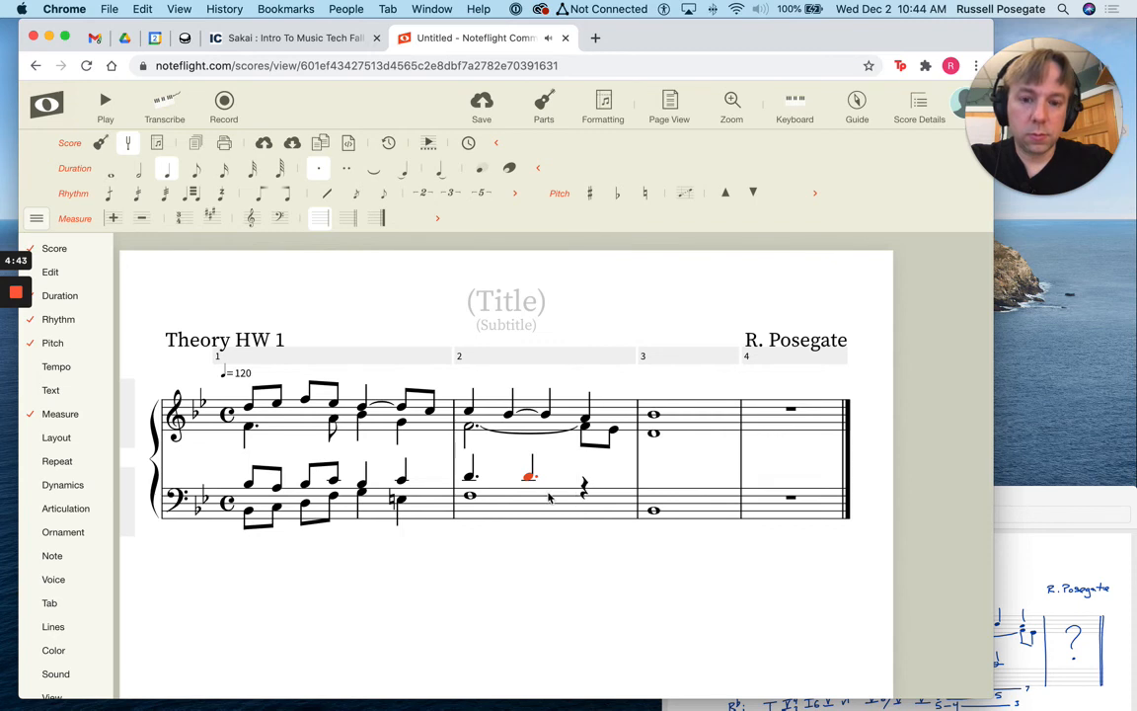
{"action": "key", "text": "Up"}
{"action": "key", "text": "Down"}
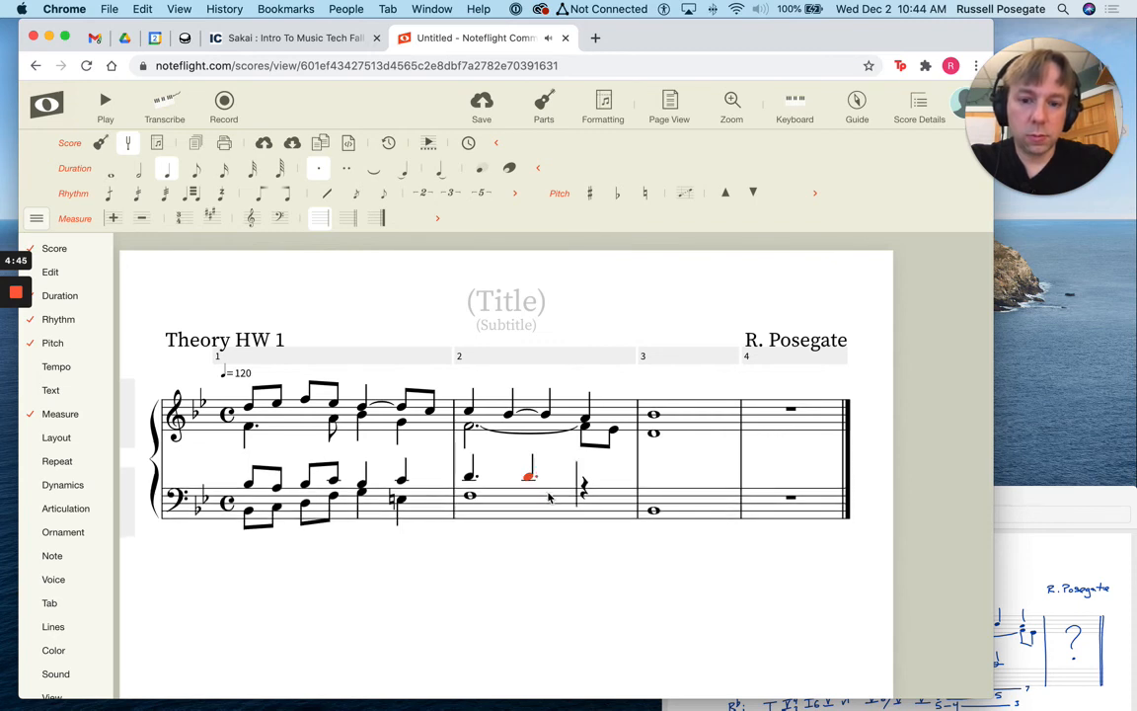
{"action": "key", "text": "minus"}
{"action": "key", "text": "4"}
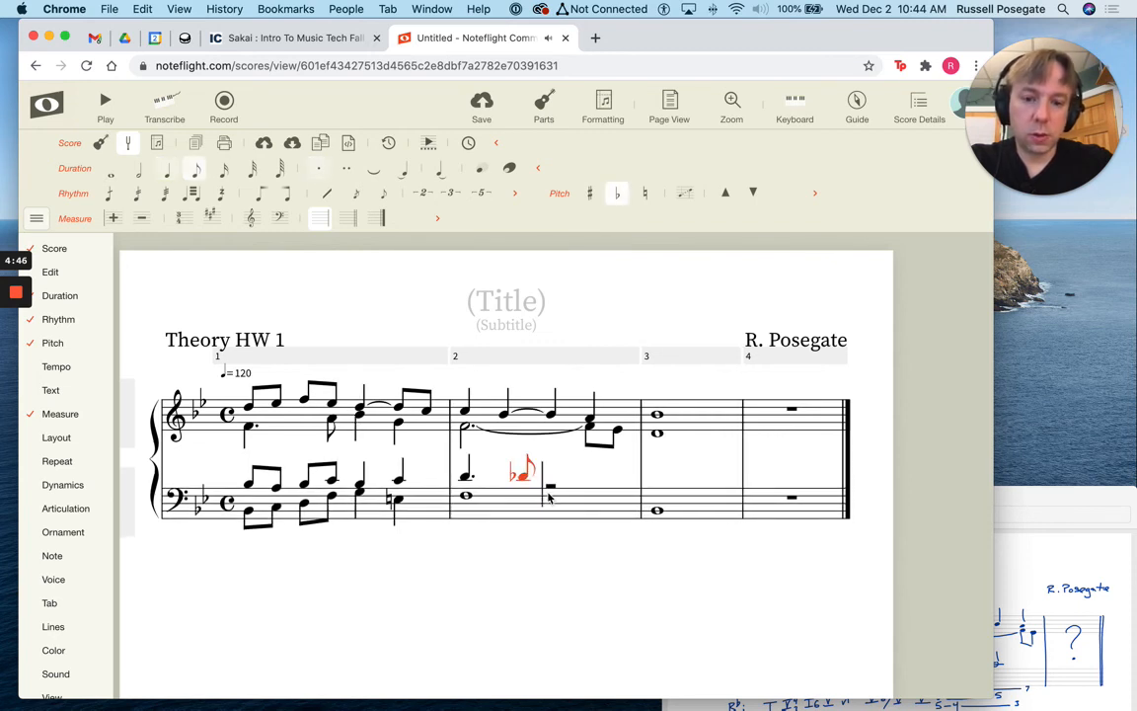
{"action": "left_click", "coordinate": [551, 481]}
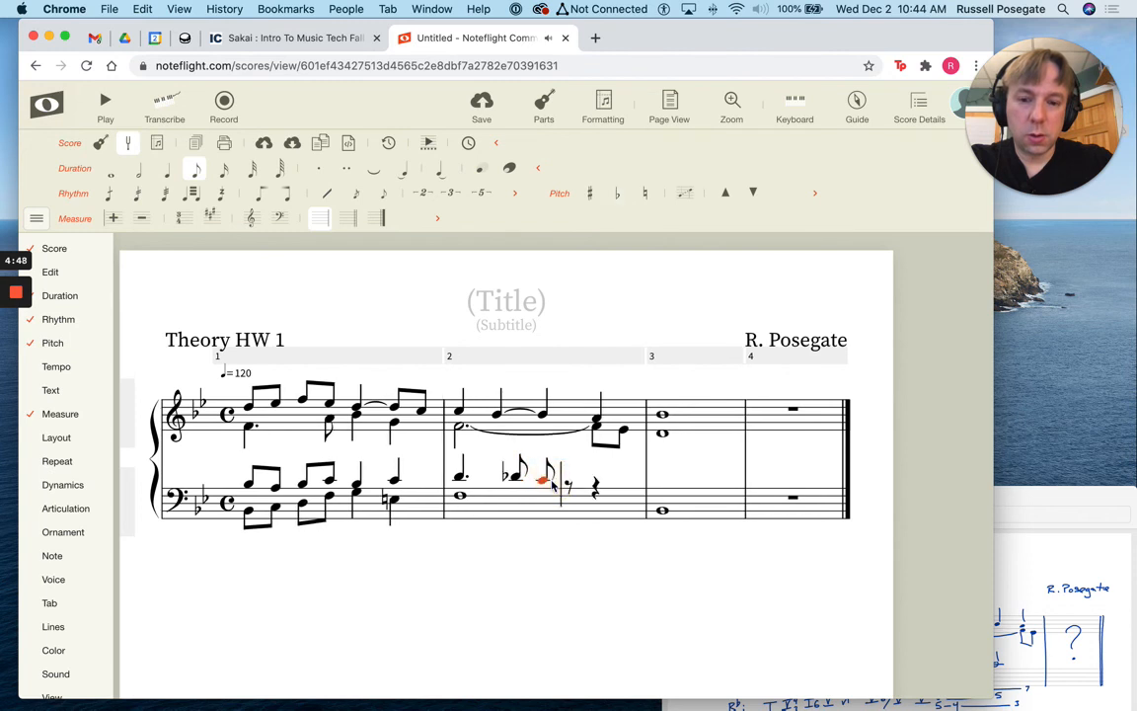
{"action": "key", "text": "6"}
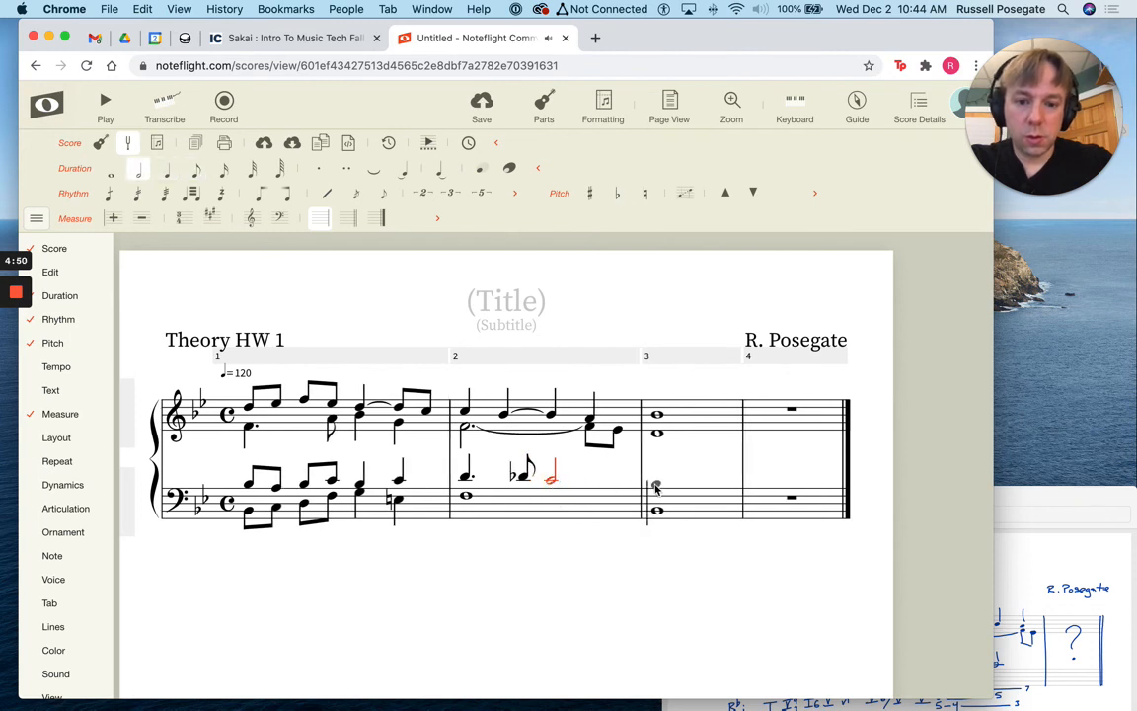
Add an upper voice to bass measure 3 and enter a whole-note B-flat3
{"action": "left_click", "coordinate": [656, 487]}
{"action": "key", "text": "super+z"}
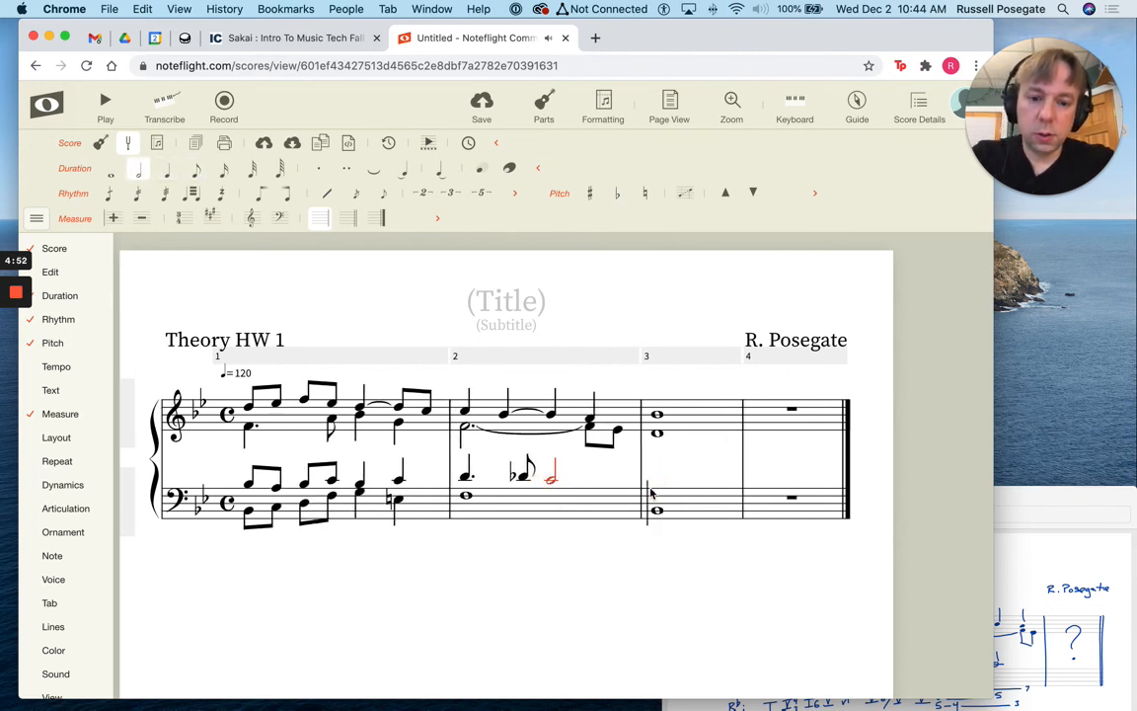
{"action": "left_click", "coordinate": [663, 506]}
{"action": "key", "text": "v"}
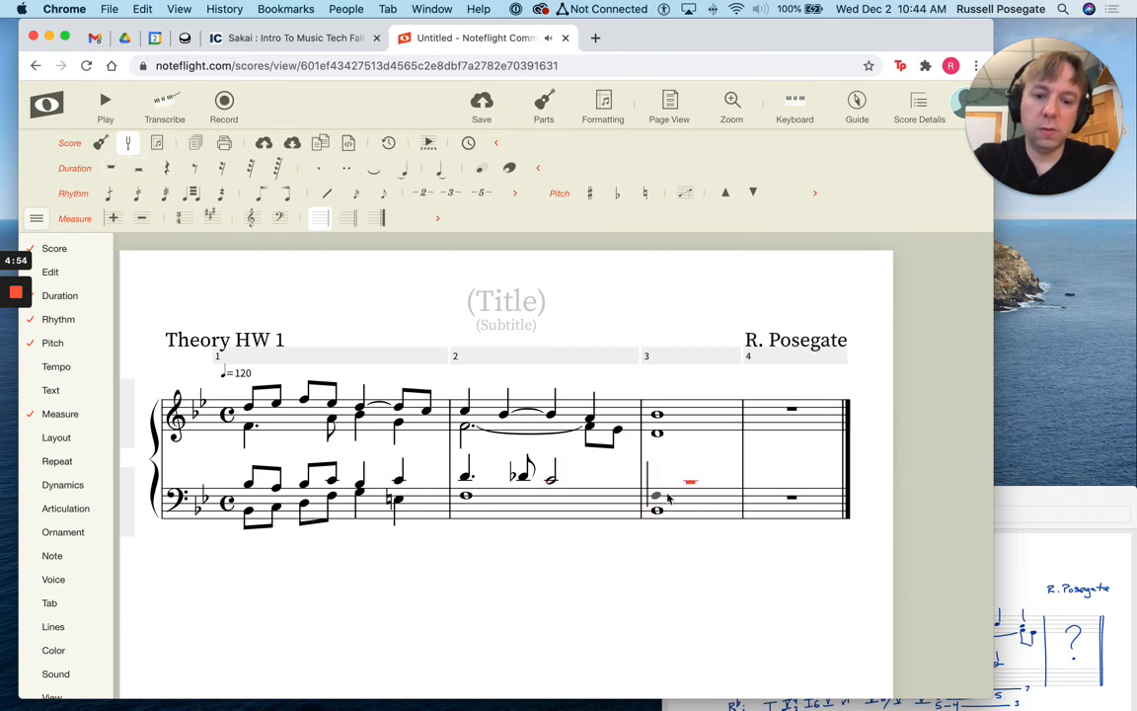
{"action": "left_click", "coordinate": [654, 484]}
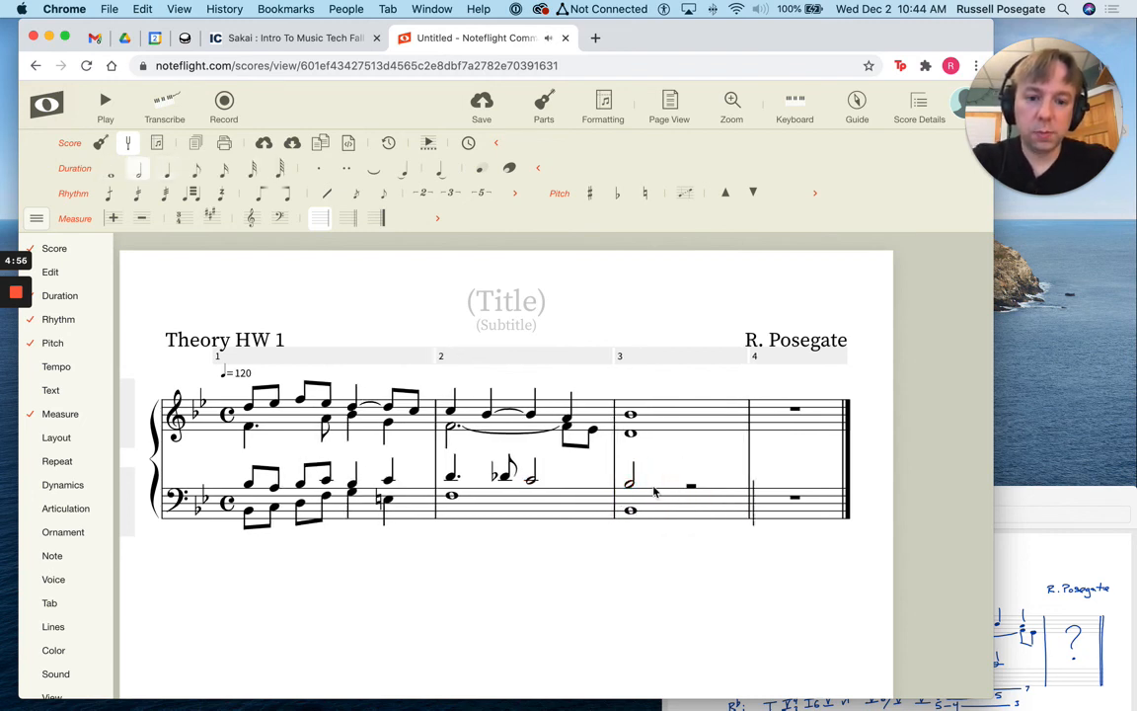
Compare the score with the handwritten exercise PDF, and play it back through measure 3
{"action": "left_click", "coordinate": [1053, 553]}
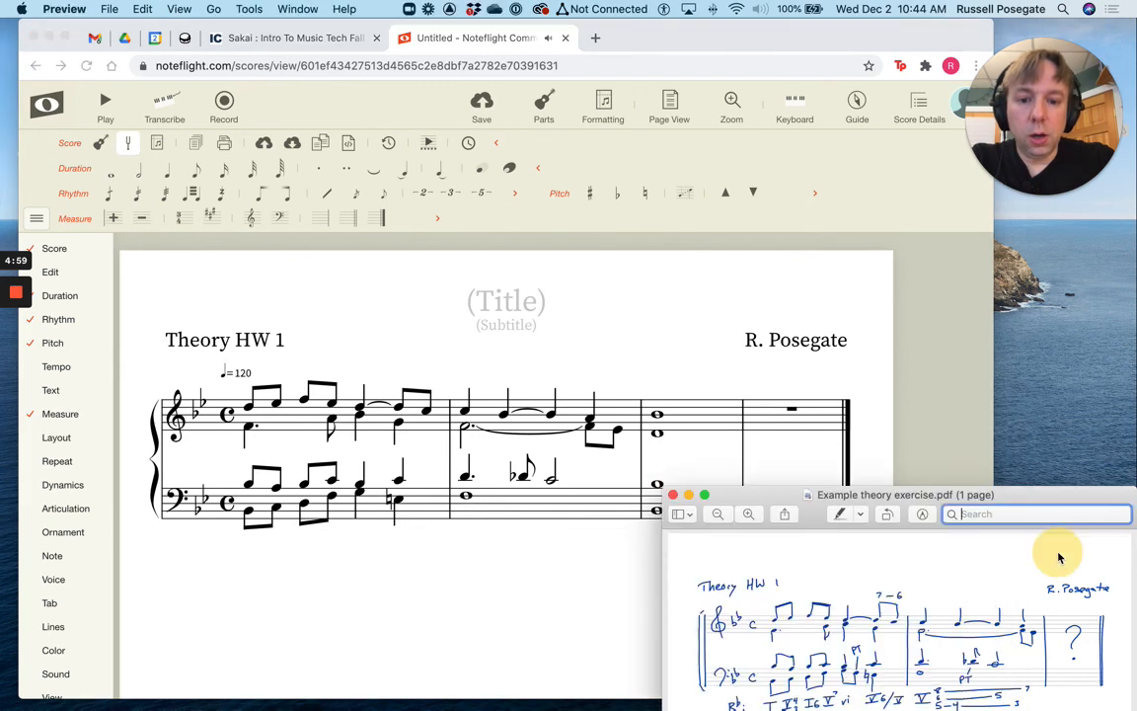
{"action": "left_click", "coordinate": [559, 601]}
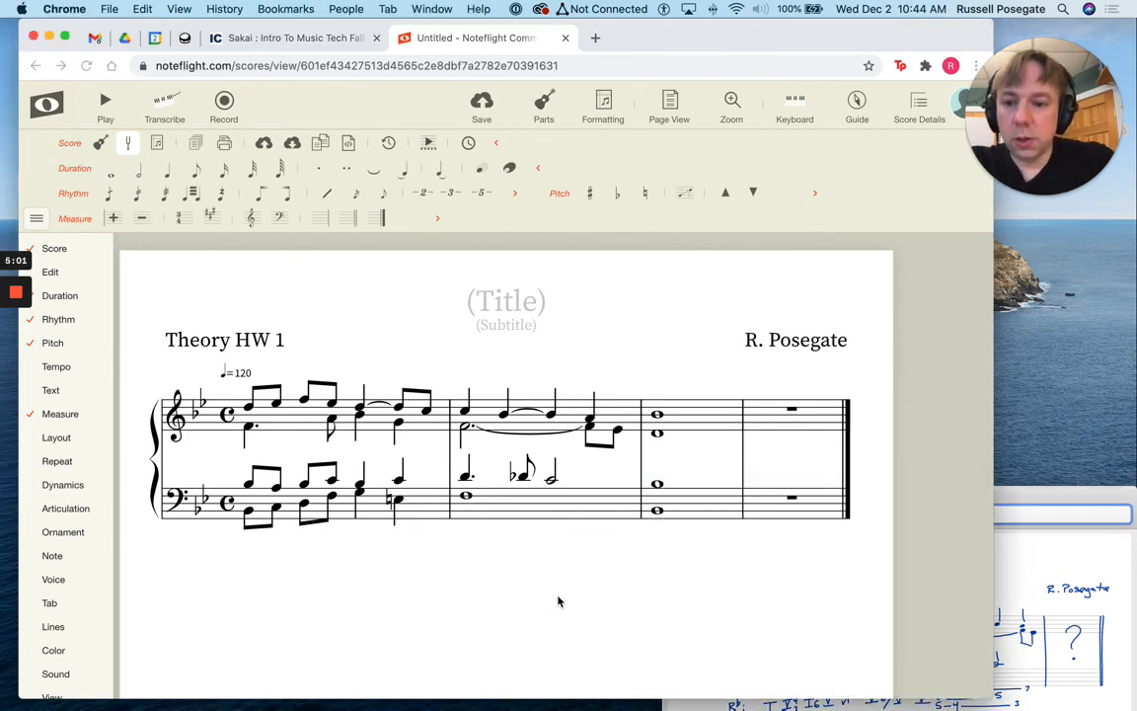
{"action": "left_click", "coordinate": [104, 107]}
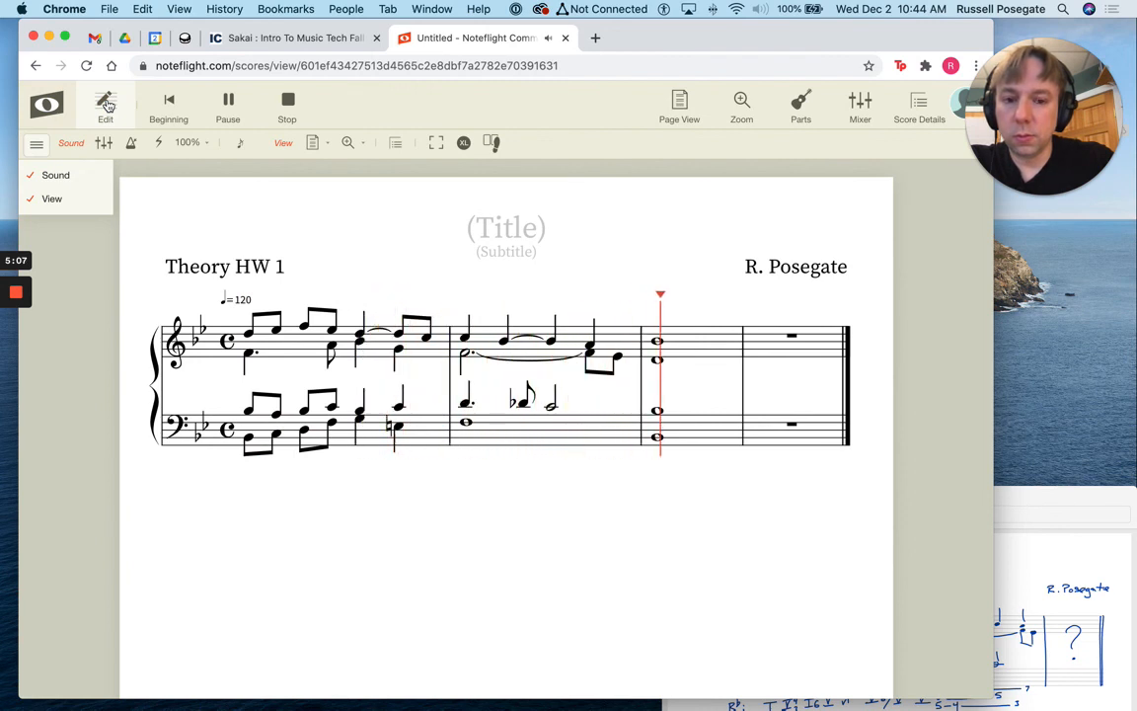
{"action": "left_click", "coordinate": [287, 101]}
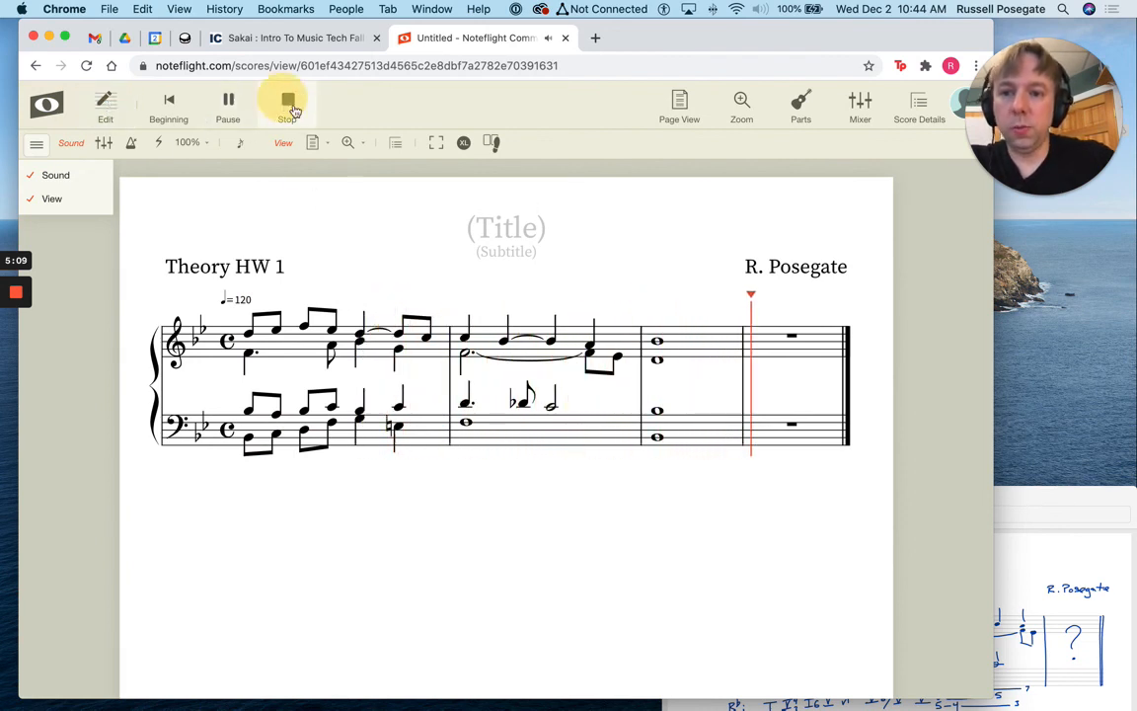
Select the empty measure 4 in the treble staff
{"action": "left_click", "coordinate": [778, 407]}
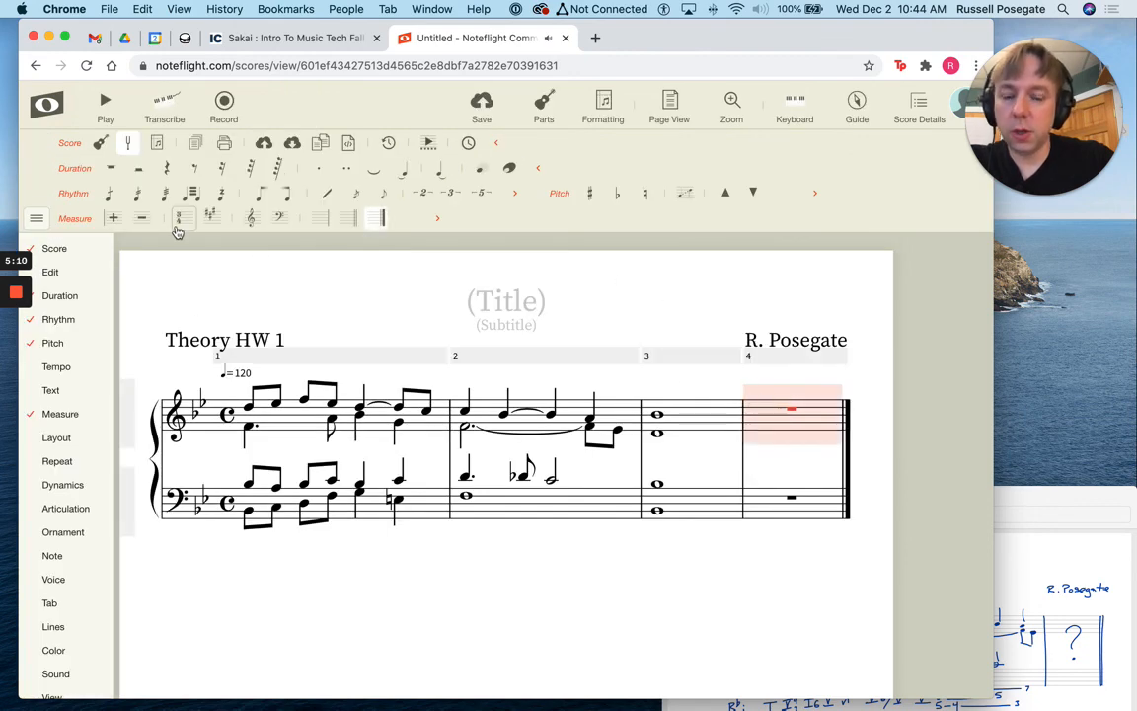